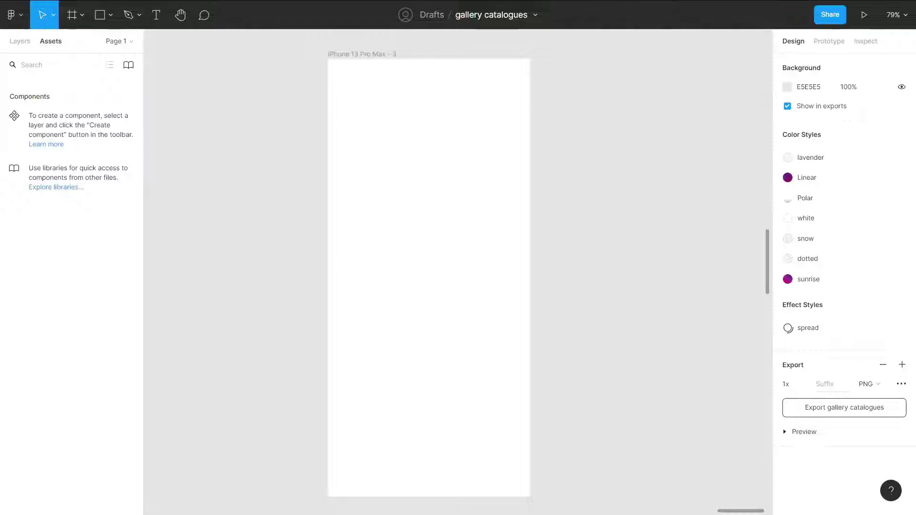
- Add the 'Hello, I'm your AI Assistant!' heading near the frame top at font size 24
{"action": "scroll", "coordinate": [564, 171], "scroll_direction": "right", "scroll_amount": 1}
{"action": "left_click", "coordinate": [351, 126]}
{"action": "type", "text": "Hi"}
{"action": "key", "text": "Escape"}
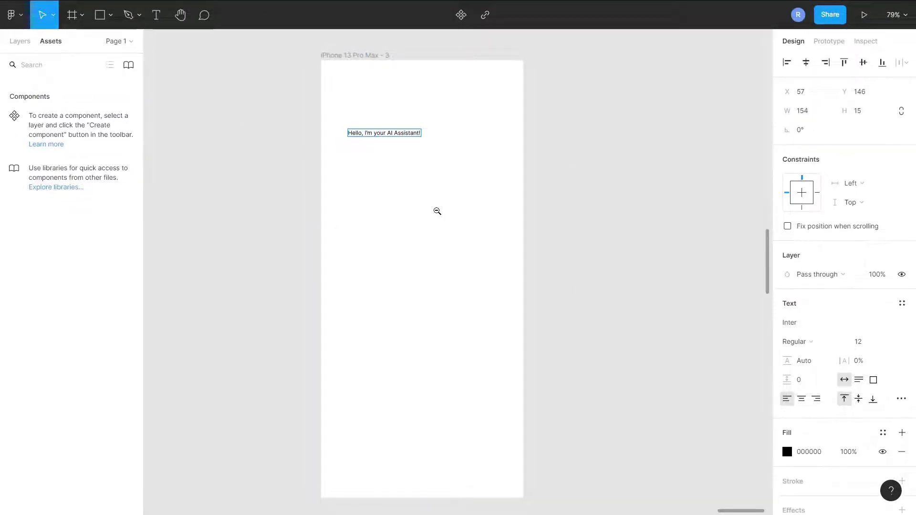
{"action": "left_click", "coordinate": [858, 341]}
{"action": "type", "text": "24"}
{"action": "key", "text": "Return"}
{"action": "key", "text": "shift+2"}
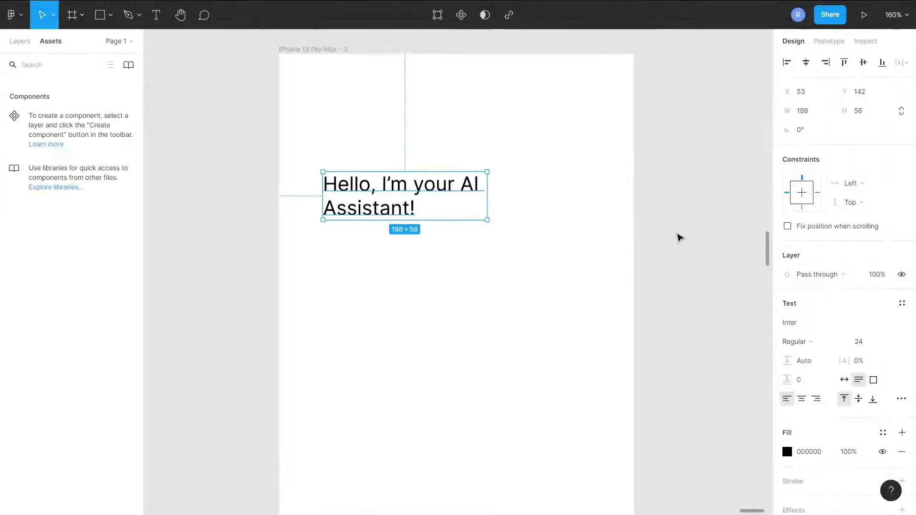
{"action": "left_click", "coordinate": [520, 244]}
- Draw a rounded square card beside the heading and give it the white fill style
{"action": "key", "text": "r"}
{"action": "left_click_drag", "start_coordinate": [453, 181], "coordinate": [509, 242]}
{"action": "scroll", "coordinate": [509, 242], "scroll_direction": "up", "scroll_amount": 3}
{"action": "left_click", "coordinate": [789, 321]}
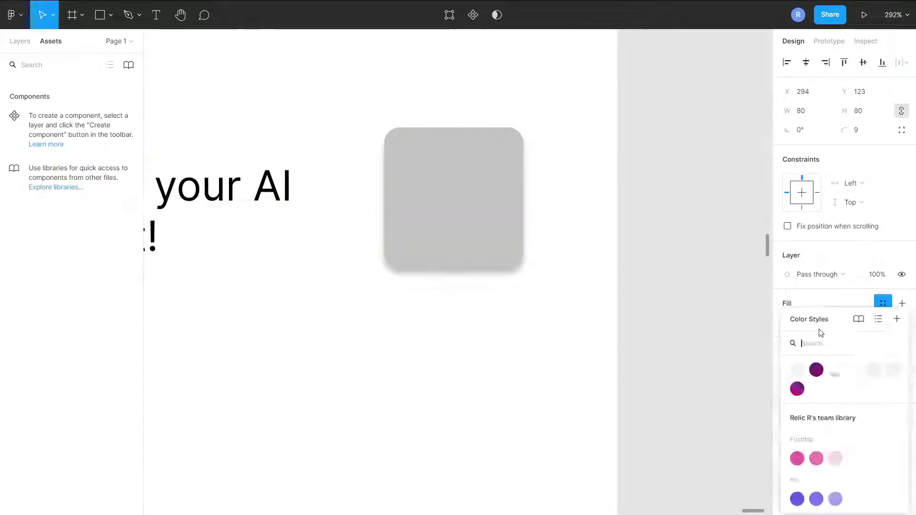
{"action": "key", "text": "Escape"}
{"action": "left_click", "coordinate": [552, 217]}
{"action": "scroll", "coordinate": [447, 261], "scroll_direction": "down", "scroll_amount": 2, "text": "ctrl"}
{"action": "key", "text": "Escape"}
{"action": "scroll", "coordinate": [652, 290], "scroll_direction": "up", "scroll_amount": 2}
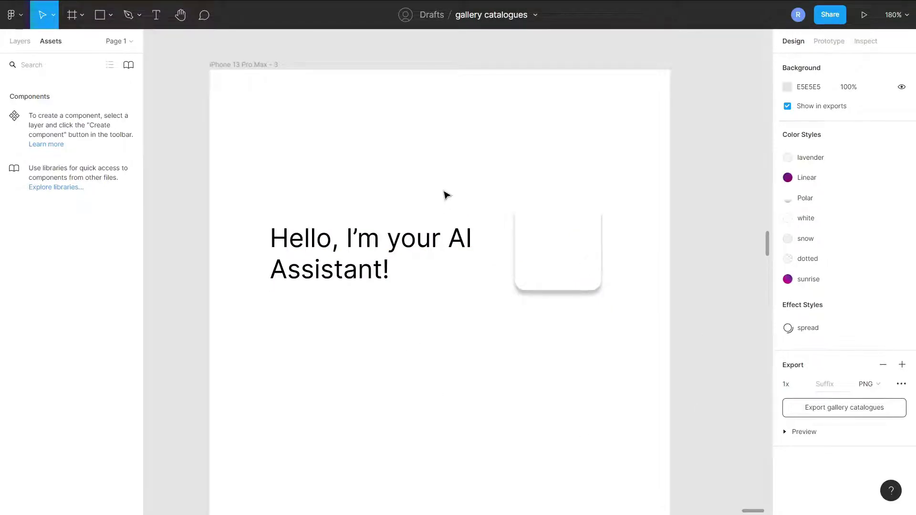
- Paste the X close icon and place a rounded tile behind it
{"action": "key", "text": "ctrl+v"}
{"action": "key", "text": "ctrl+v"}
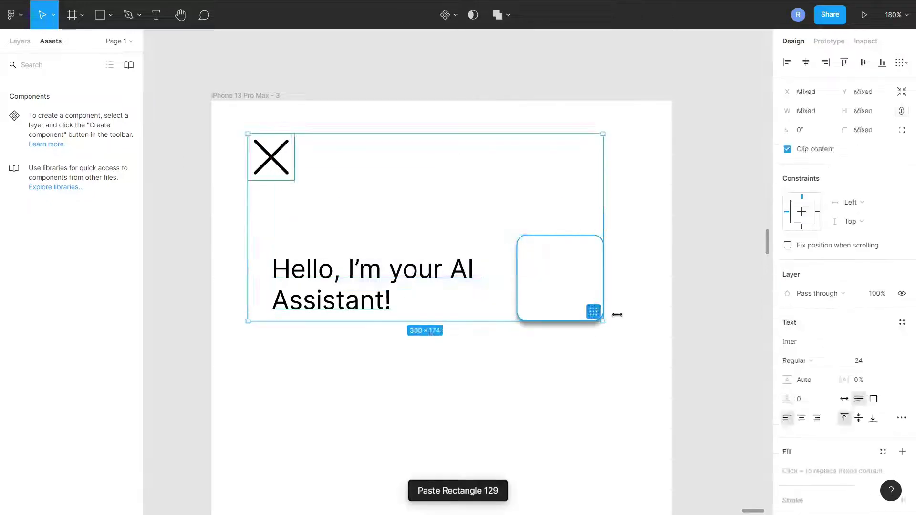
{"action": "left_click_drag", "start_coordinate": [559, 281], "coordinate": [288, 173]}
{"action": "key", "text": "shift+2"}
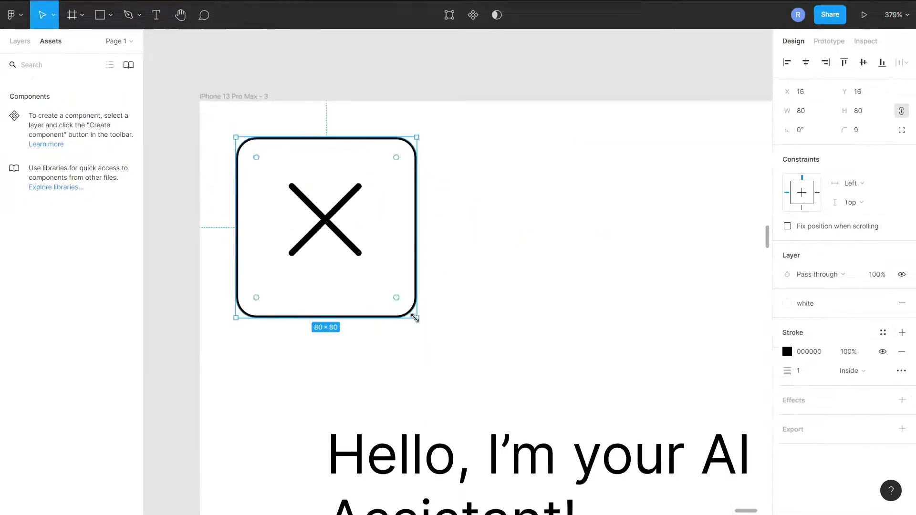
{"action": "key", "text": "Escape"}
{"action": "key", "text": "shift+1"}
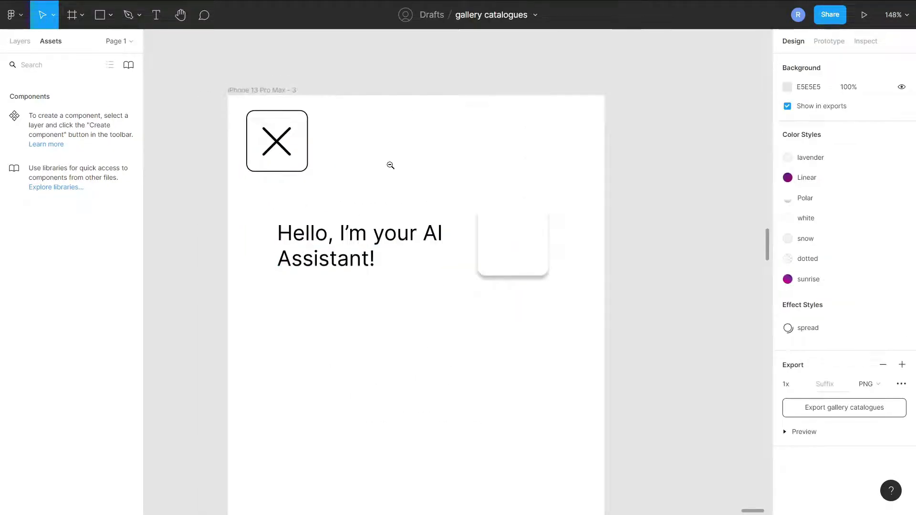
{"action": "scroll", "coordinate": [390, 165], "scroll_direction": "up", "scroll_amount": 5}
- Set the close icon's tile fill to light grey FCFCFC
{"action": "left_click", "coordinate": [384, 129]}
{"action": "scroll", "coordinate": [362, 220], "scroll_direction": "down", "scroll_amount": 3}
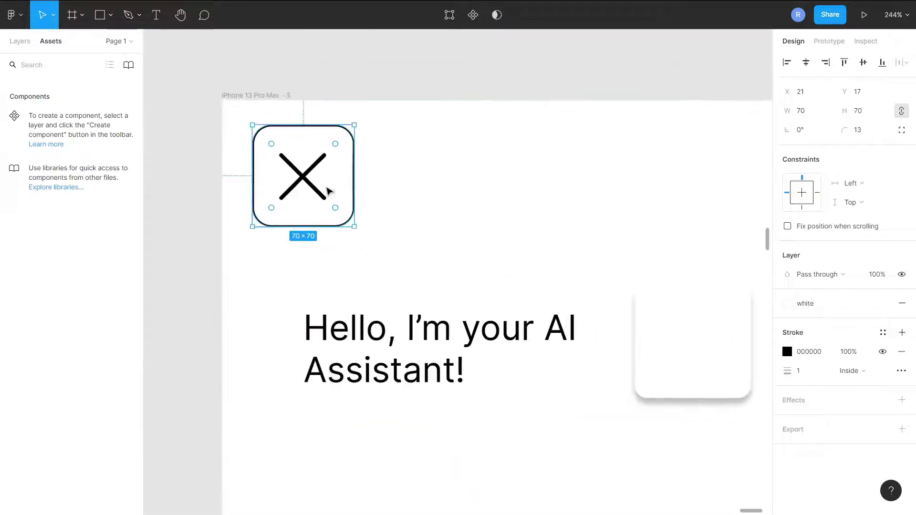
{"action": "scroll", "coordinate": [328, 192], "scroll_direction": "up", "scroll_amount": 2}
{"action": "left_click", "coordinate": [788, 326]}
{"action": "key", "text": "Escape"}
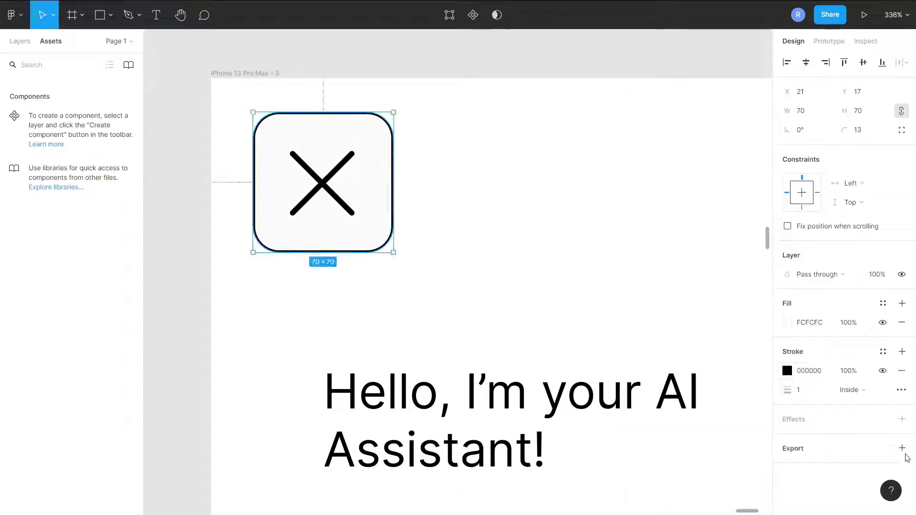
{"action": "scroll", "coordinate": [180, 388], "scroll_direction": "down", "scroll_amount": 3}
{"action": "key", "text": "Escape"}
- Group the X icon with its tile and paste a white shadowed card below the heading
{"action": "scroll", "coordinate": [386, 230], "scroll_direction": "down", "scroll_amount": 2}
{"action": "scroll", "coordinate": [386, 230], "scroll_direction": "up", "scroll_amount": 2}
{"action": "scroll", "coordinate": [292, 188], "scroll_direction": "up", "scroll_amount": 2}
{"action": "left_click", "coordinate": [281, 125]}
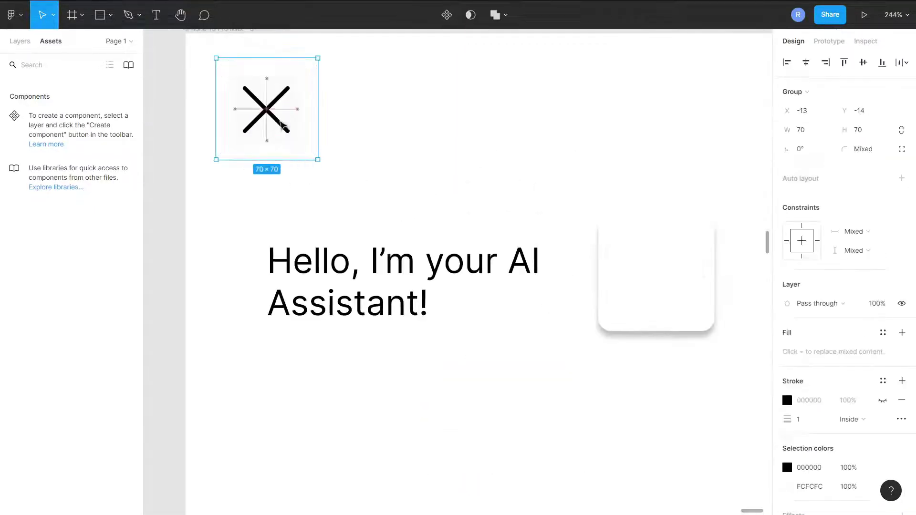
{"action": "key", "text": "Escape"}
{"action": "scroll", "coordinate": [240, 272], "scroll_direction": "down", "scroll_amount": 2}
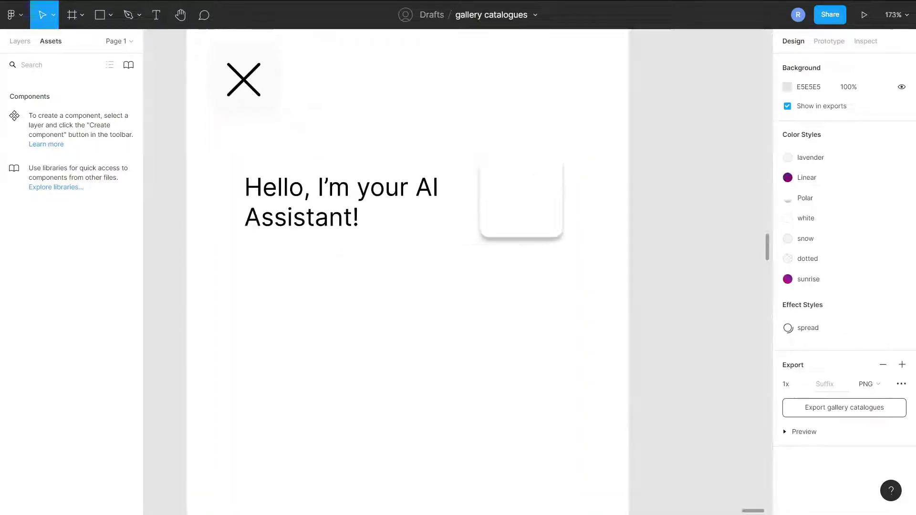
{"action": "key", "text": "ctrl+v"}
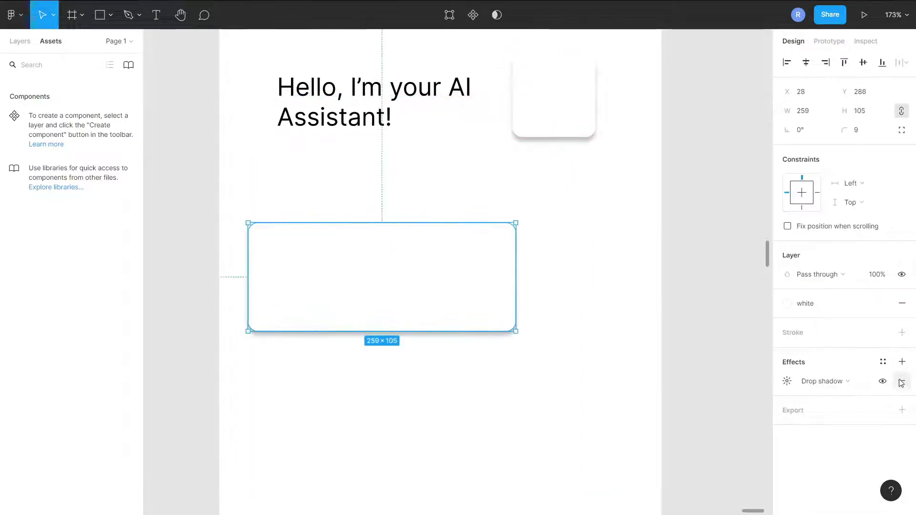
- Give the card the Linear gradient and fit the 'What would you like to do today?' text on it
{"action": "left_click", "coordinate": [815, 371]}
{"action": "left_click_drag", "start_coordinate": [353, 107], "coordinate": [314, 270]}
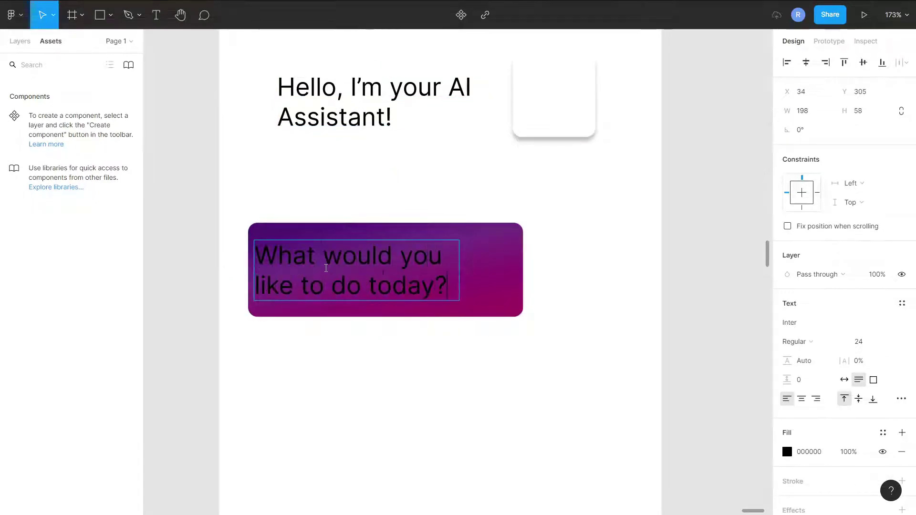
{"action": "left_click_drag", "start_coordinate": [492, 313], "coordinate": [479, 285]}
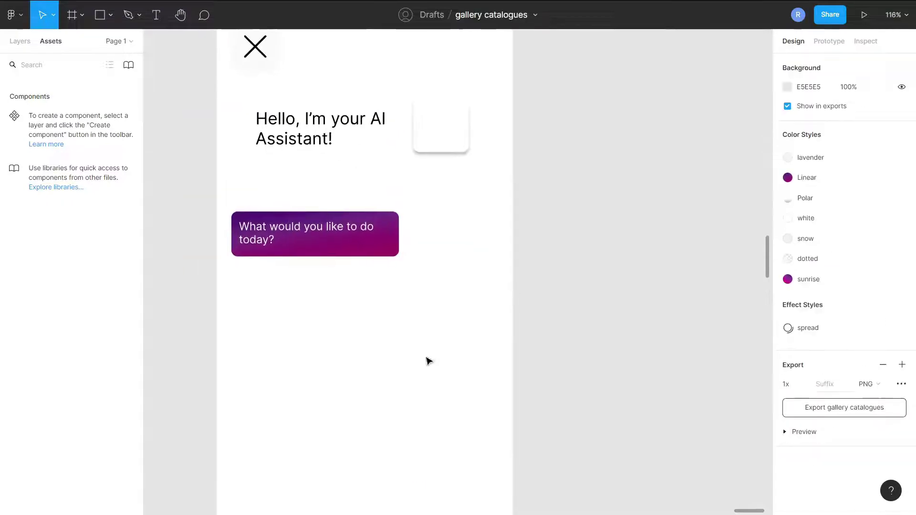
- Paste a copy of the bubble and change its text to 'I want to know the weather!'
{"action": "key", "text": "ctrl+v"}
{"action": "double_click", "coordinate": [477, 268]}
{"action": "key", "text": "BackSpace"}
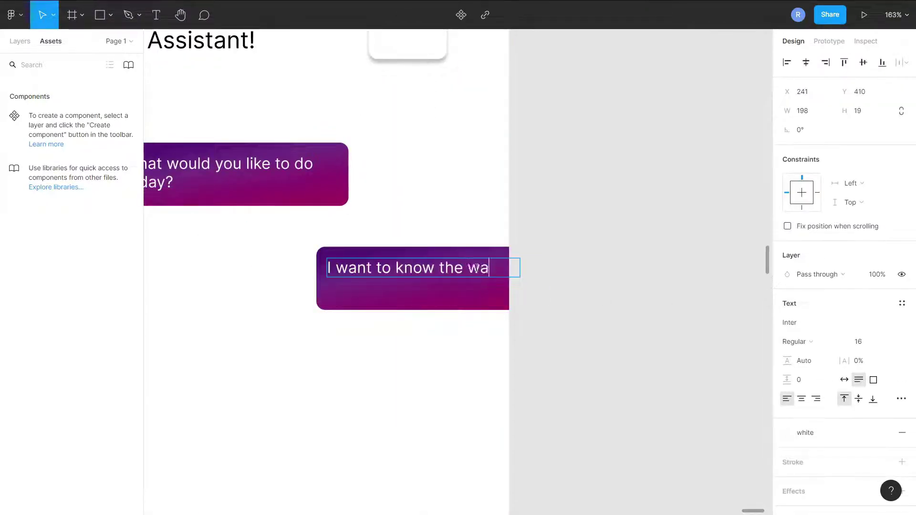
{"action": "key", "text": "Escape"}
{"action": "left_click_drag", "start_coordinate": [457, 268], "coordinate": [525, 268]}
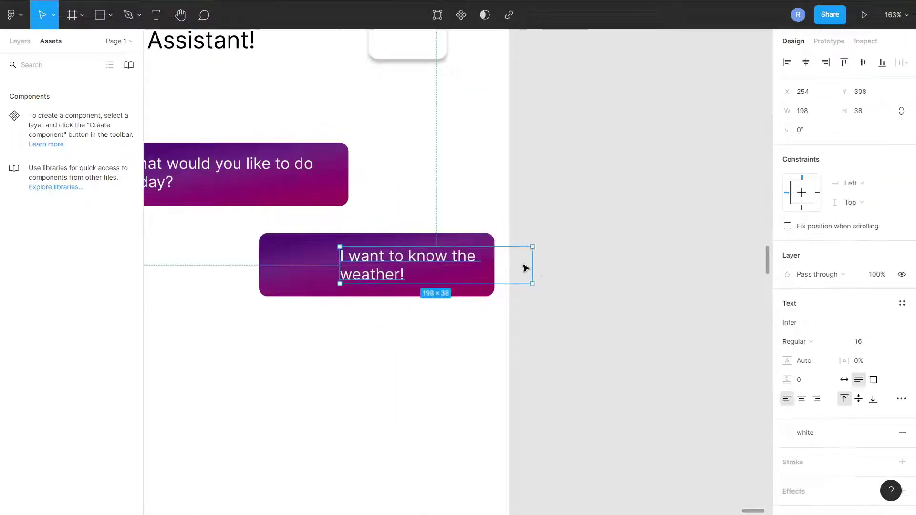
- Give the reply bubble the snow fill and black text
{"action": "left_click", "coordinate": [902, 303]}
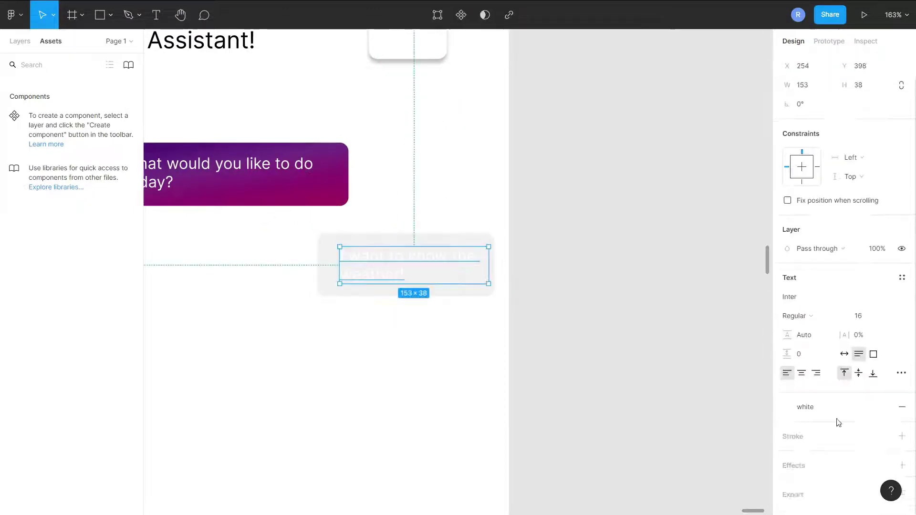
{"action": "left_click", "coordinate": [787, 407]}
{"action": "left_click", "coordinate": [688, 363]}
{"action": "key", "text": "Escape"}
{"action": "key", "text": "Escape"}
- Duplicate both chat bubbles as a second pair lower in the chat
{"action": "double_click", "coordinate": [203, 182]}
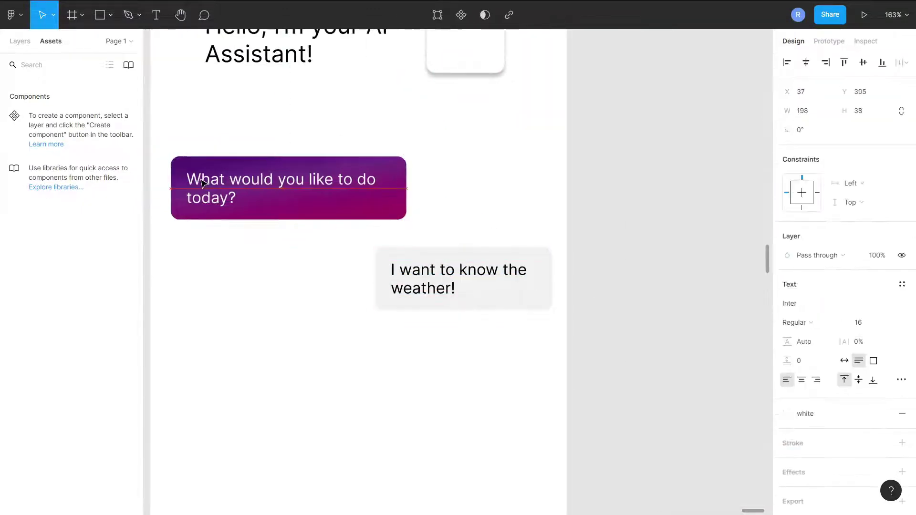
{"action": "key", "text": "Escape"}
{"action": "left_click_drag", "start_coordinate": [225, 286], "coordinate": [548, 151]}
{"action": "key", "text": "ctrl+c"}
{"action": "key", "text": "ctrl+v"}
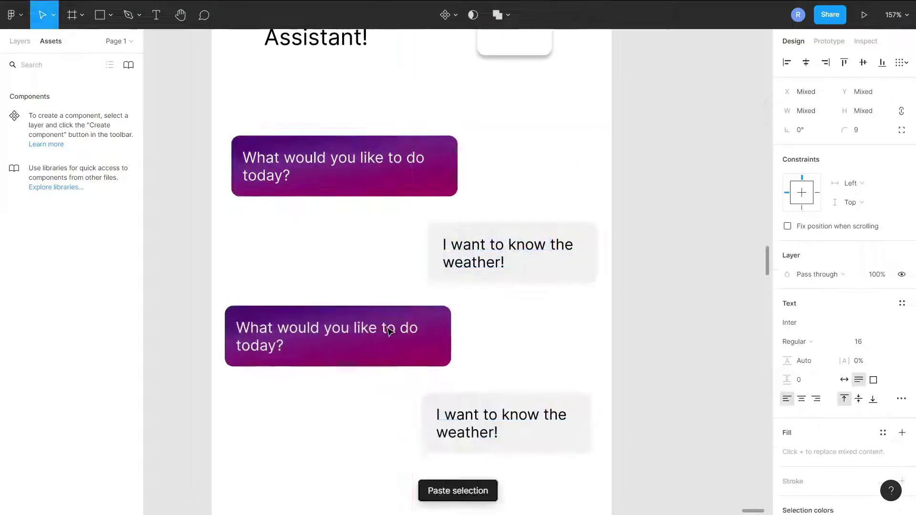
{"action": "key", "text": "Escape"}
{"action": "scroll", "coordinate": [331, 333], "scroll_direction": "down", "scroll_amount": 5}
- Turn a pasted rectangle into a full-width light grey bar at the phone's bottom
{"action": "scroll", "coordinate": [372, 204], "scroll_direction": "up", "scroll_amount": 2}
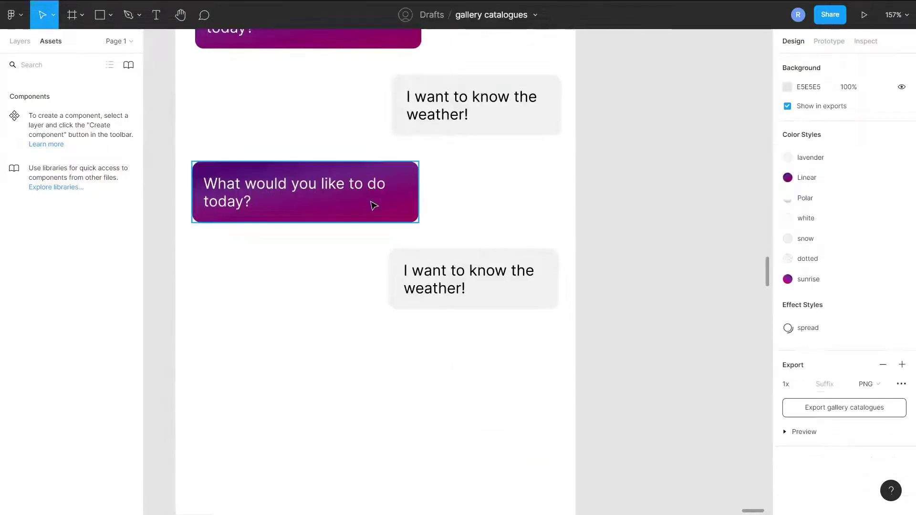
{"action": "left_click", "coordinate": [372, 204]}
{"action": "key", "text": "ctrl+c"}
{"action": "key", "text": "ctrl+v"}
{"action": "left_click_drag", "start_coordinate": [360, 248], "coordinate": [343, 362]}
{"action": "left_click_drag", "start_coordinate": [409, 402], "coordinate": [587, 419]}
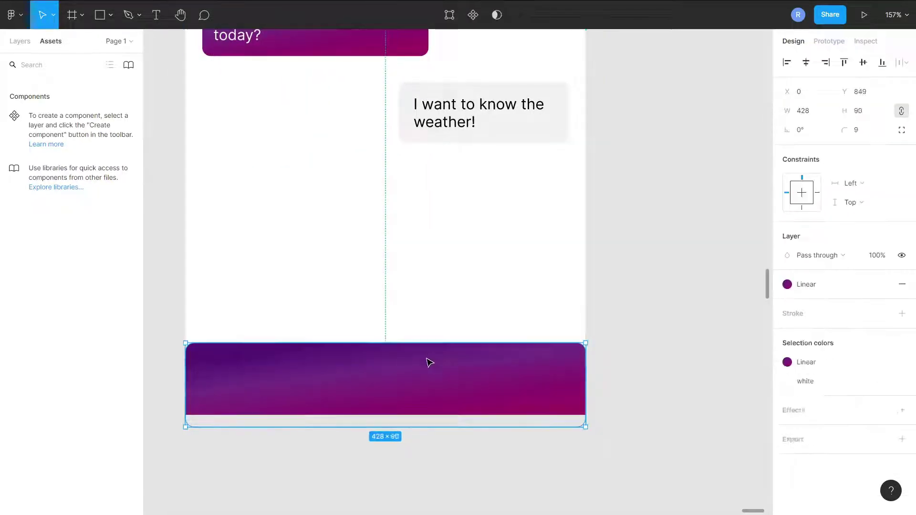
{"action": "left_click_drag", "start_coordinate": [427, 361], "coordinate": [428, 346]}
{"action": "left_click", "coordinate": [590, 343]}
{"action": "left_click", "coordinate": [573, 358]}
{"action": "left_click", "coordinate": [644, 305]}
- Draw a white input field inside the bar with corner radius 11
{"action": "key", "text": "r"}
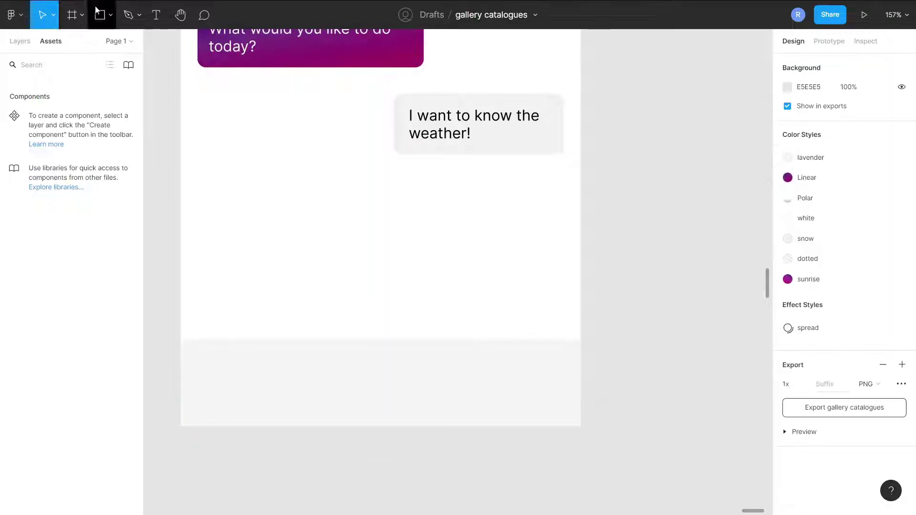
{"action": "mouse_move", "coordinate": [230, 362]}
{"action": "left_mouse_down"}
{"action": "mouse_move", "coordinate": [533, 410]}
{"action": "mouse_move", "coordinate": [558, 362]}
{"action": "left_mouse_up"}
{"action": "scroll", "coordinate": [523, 376], "scroll_direction": "up", "scroll_amount": 3}
{"action": "left_click", "coordinate": [883, 302]}
{"action": "left_click", "coordinate": [811, 333]}
{"action": "scroll", "coordinate": [535, 358], "scroll_direction": "down", "scroll_amount": 2}
{"action": "scroll", "coordinate": [535, 360], "scroll_direction": "down", "scroll_amount": 2}
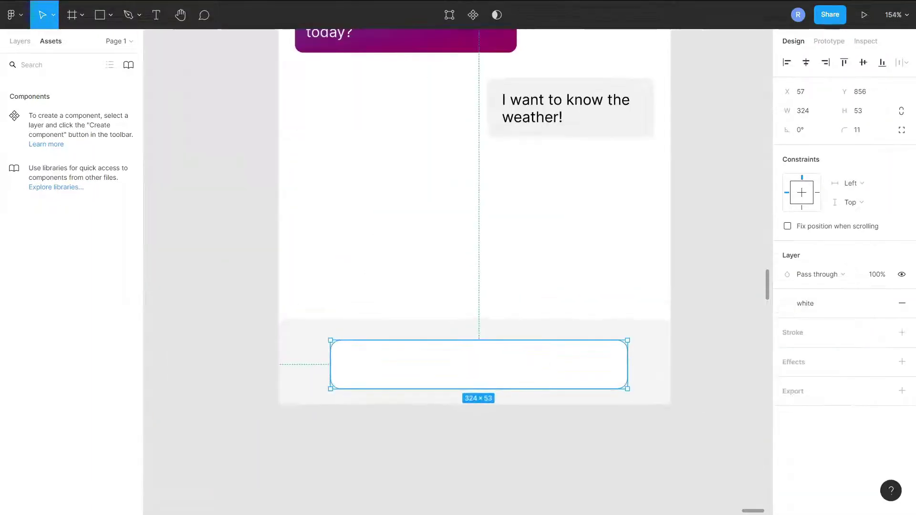
- Place purple gradient buttons on both sides of the field and paste the paper-plane send icon
{"action": "left_click_drag", "start_coordinate": [725, 399], "coordinate": [523, 392]}
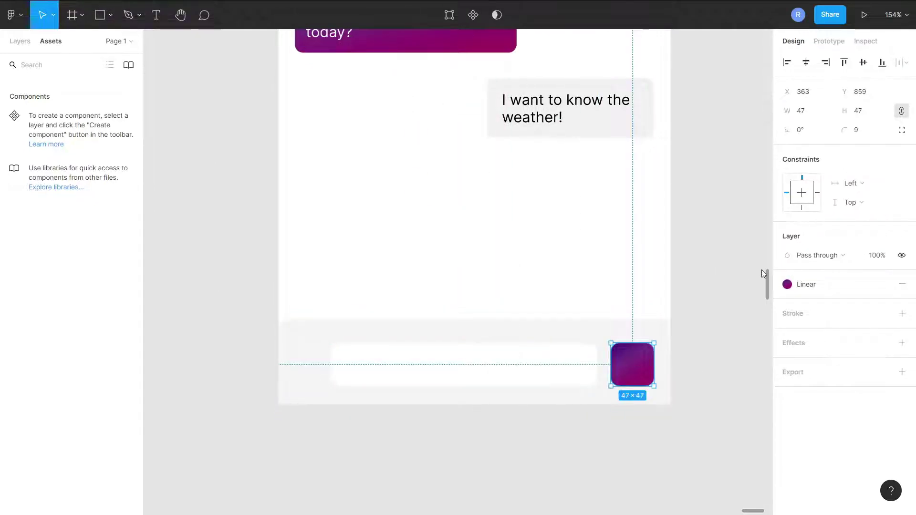
{"action": "scroll", "coordinate": [637, 329], "scroll_direction": "right", "scroll_amount": 1}
{"action": "key", "text": "Escape"}
{"action": "key", "text": "ctrl+v"}
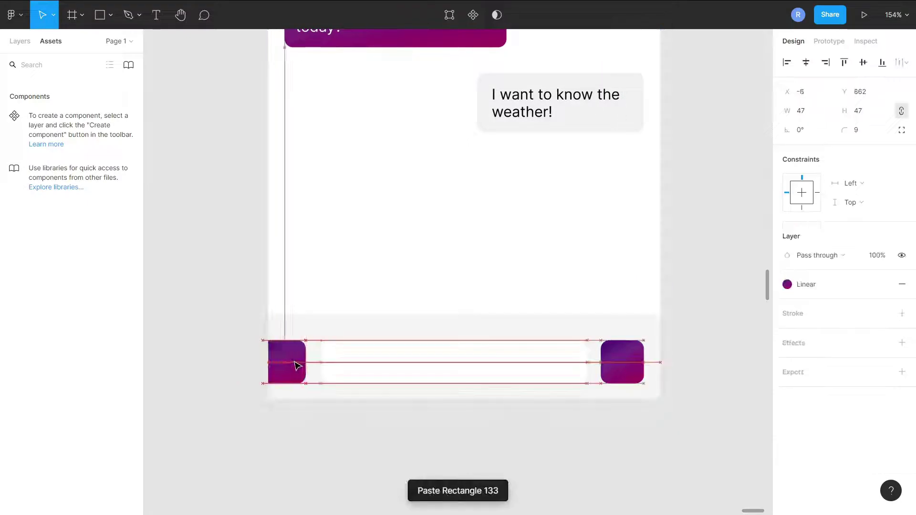
{"action": "left_click", "coordinate": [524, 365]}
{"action": "left_click", "coordinate": [630, 363]}
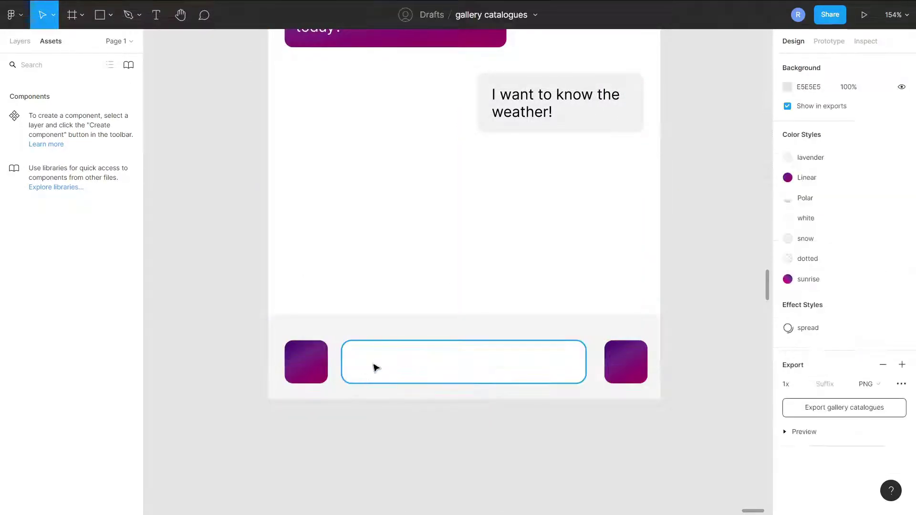
{"action": "key", "text": "ctrl+z"}
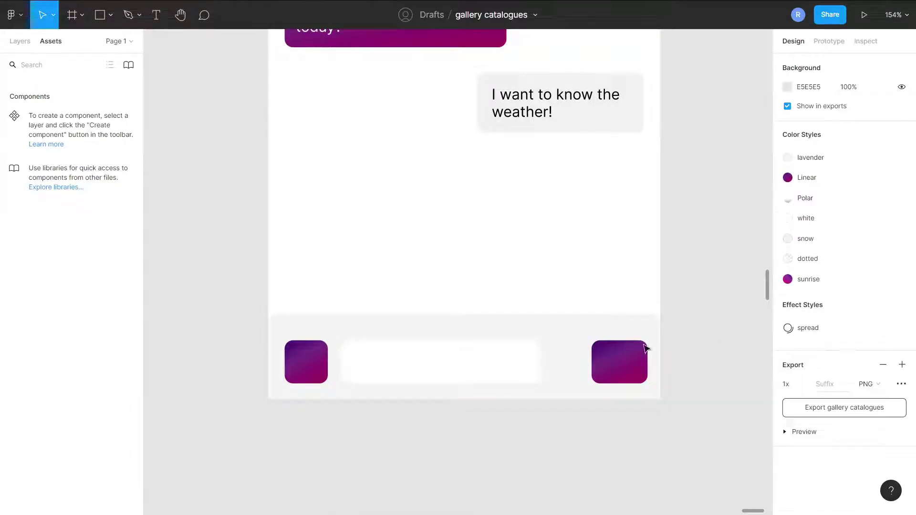
{"action": "key", "text": "ctrl+v"}
- Shrink the paper-plane icon to 28×28 and make its arrow white
{"action": "left_click_drag", "start_coordinate": [638, 384], "coordinate": [622, 369]}
{"action": "scroll", "coordinate": [631, 383], "scroll_direction": "up", "scroll_amount": 5}
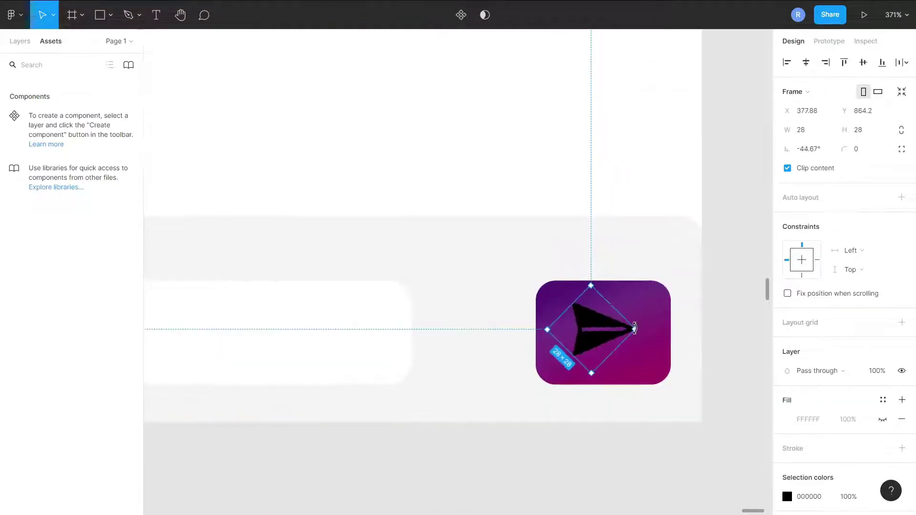
{"action": "double_click", "coordinate": [605, 332]}
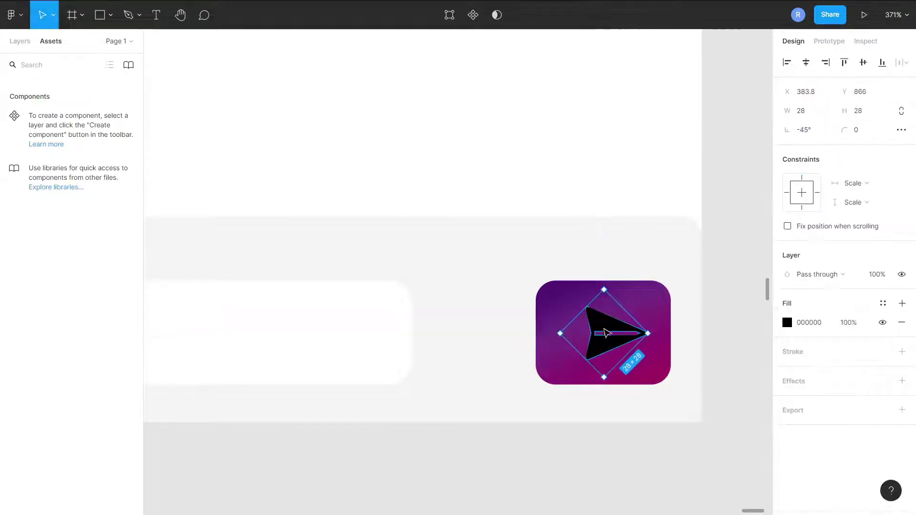
{"action": "left_click", "coordinate": [854, 377]}
{"action": "scroll", "coordinate": [609, 347], "scroll_direction": "up", "scroll_amount": 5}
{"action": "scroll", "coordinate": [713, 323], "scroll_direction": "down", "scroll_amount": 3}
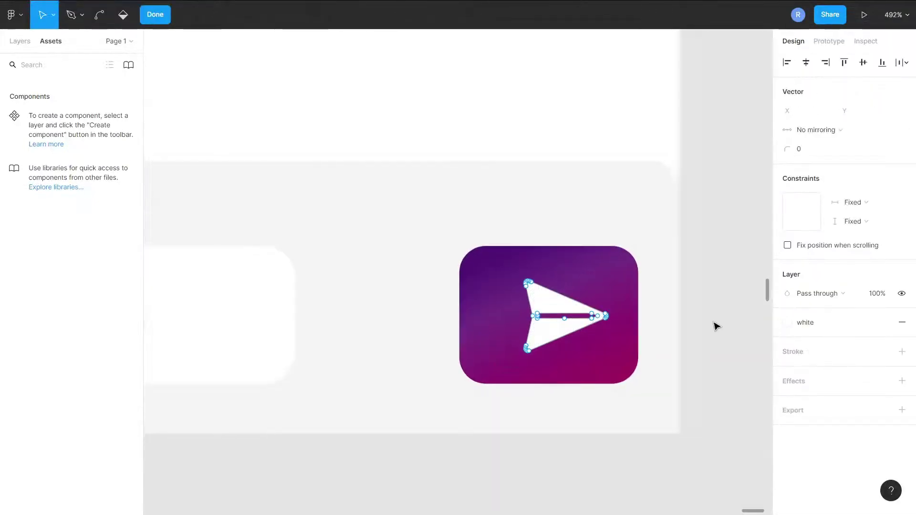
{"action": "scroll", "coordinate": [553, 313], "scroll_direction": "down", "scroll_amount": 5}
- Paste the white camera icon onto the left purple button
{"action": "left_click", "coordinate": [525, 377]}
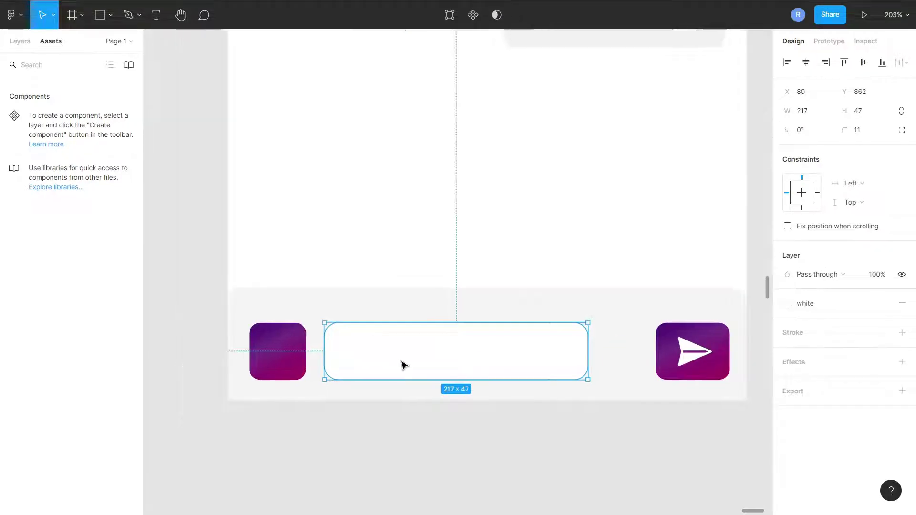
{"action": "key", "text": "ctrl+v"}
{"action": "left_click", "coordinate": [883, 302]}
{"action": "scroll", "coordinate": [298, 356], "scroll_direction": "up", "scroll_amount": 5}
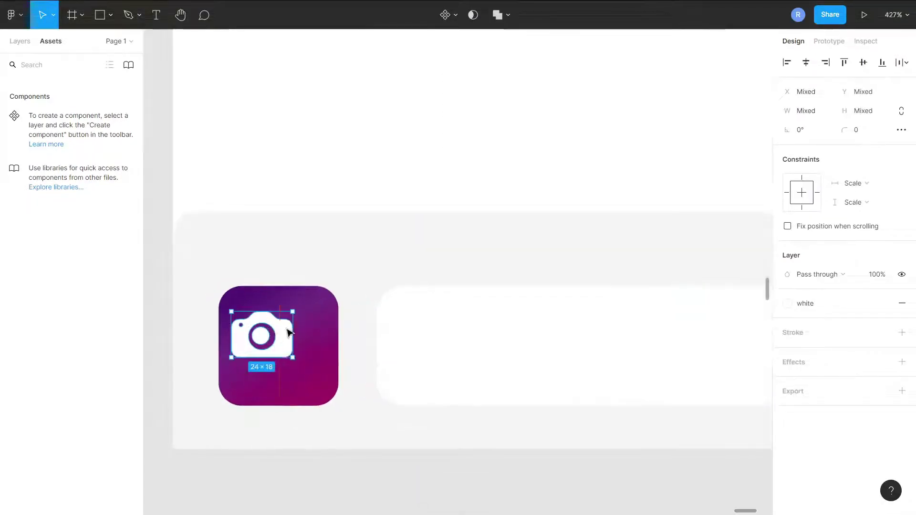
{"action": "scroll", "coordinate": [303, 342], "scroll_direction": "down", "scroll_amount": 5}
- Give the message field a thin black stroke at lowered opacity
{"action": "left_click", "coordinate": [509, 374]}
{"action": "scroll", "coordinate": [373, 351], "scroll_direction": "up", "scroll_amount": 5}
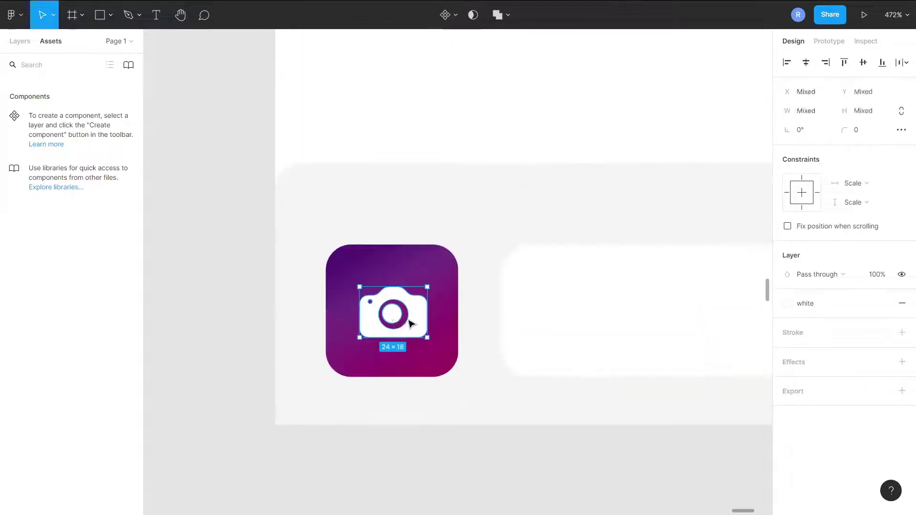
{"action": "left_click", "coordinate": [456, 348]}
{"action": "left_click", "coordinate": [423, 377], "text": "shift"}
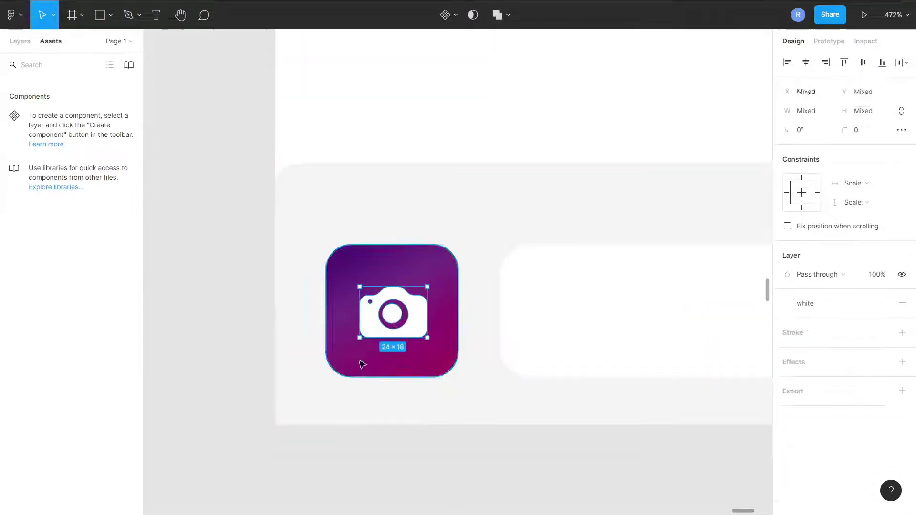
{"action": "scroll", "coordinate": [360, 364], "scroll_direction": "down", "scroll_amount": 5}
{"action": "key", "text": "Escape"}
{"action": "left_click", "coordinate": [471, 343]}
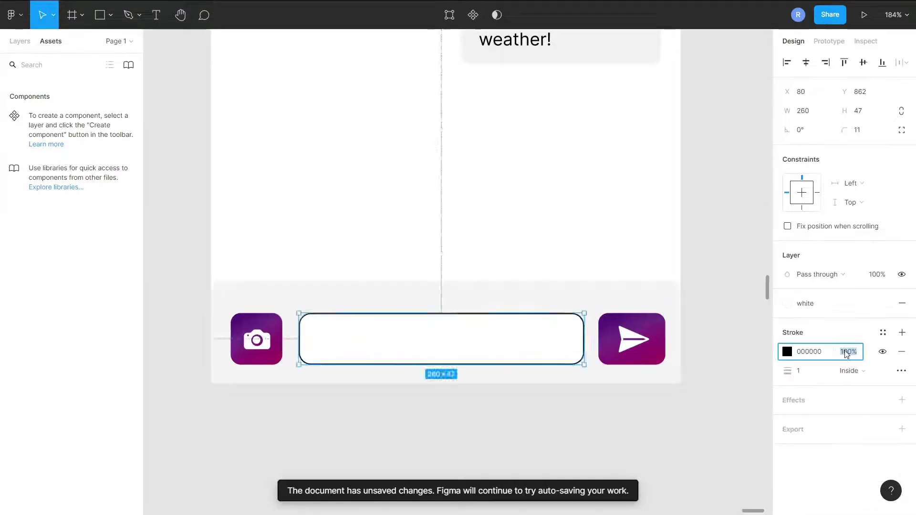
{"action": "left_click", "coordinate": [701, 362]}
{"action": "scroll", "coordinate": [701, 362], "scroll_direction": "down", "scroll_amount": 3}
- Apply the Linear colour style to the bottom input bar
{"action": "scroll", "coordinate": [584, 281], "scroll_direction": "right", "scroll_amount": 1}
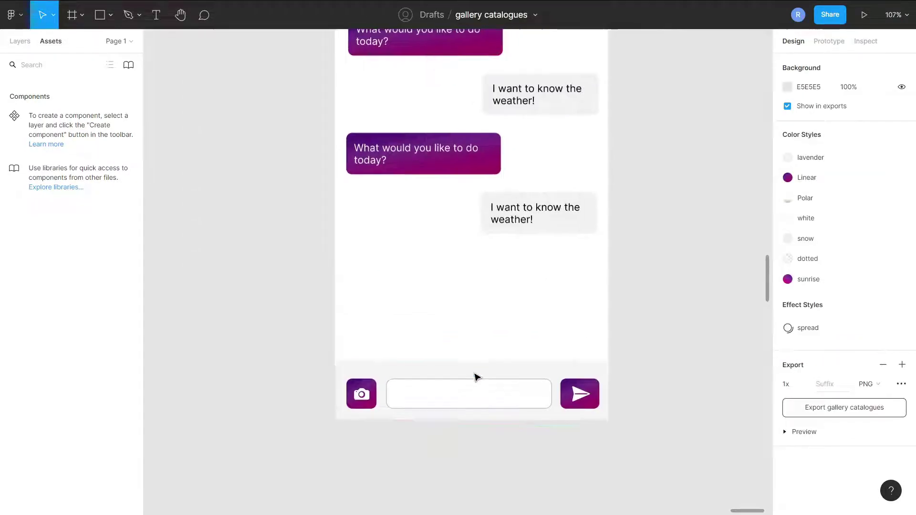
{"action": "left_click", "coordinate": [476, 376]}
{"action": "left_click", "coordinate": [902, 302]}
{"action": "left_click", "coordinate": [815, 370]}
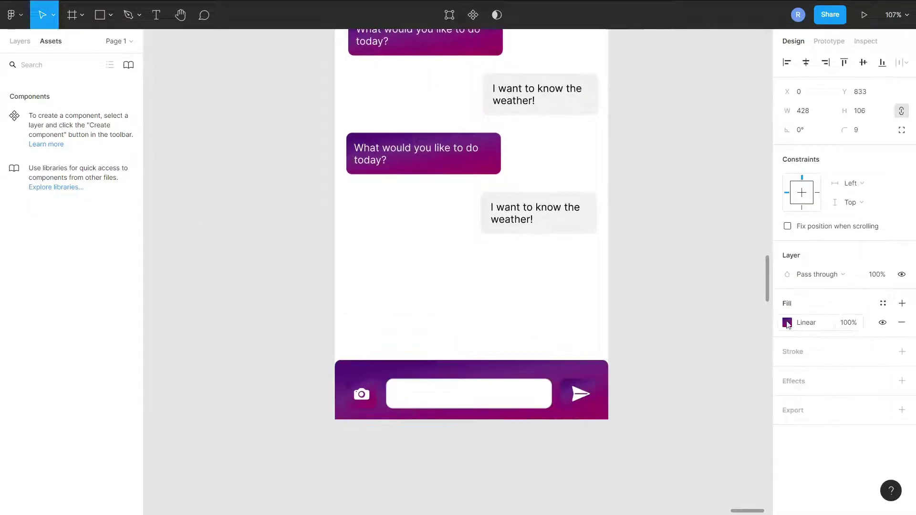
{"action": "left_click", "coordinate": [632, 345]}
- Add a drop shadow to the four chat bubbles and select the square beside the greeting
{"action": "scroll", "coordinate": [648, 291], "scroll_direction": "up", "scroll_amount": 2}
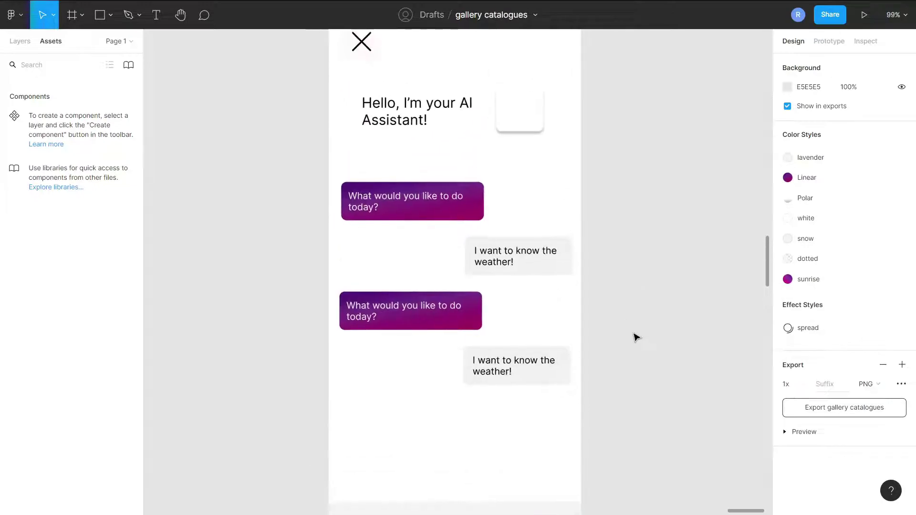
{"action": "left_click_drag", "start_coordinate": [629, 180], "coordinate": [330, 407]}
{"action": "left_click", "coordinate": [903, 468]}
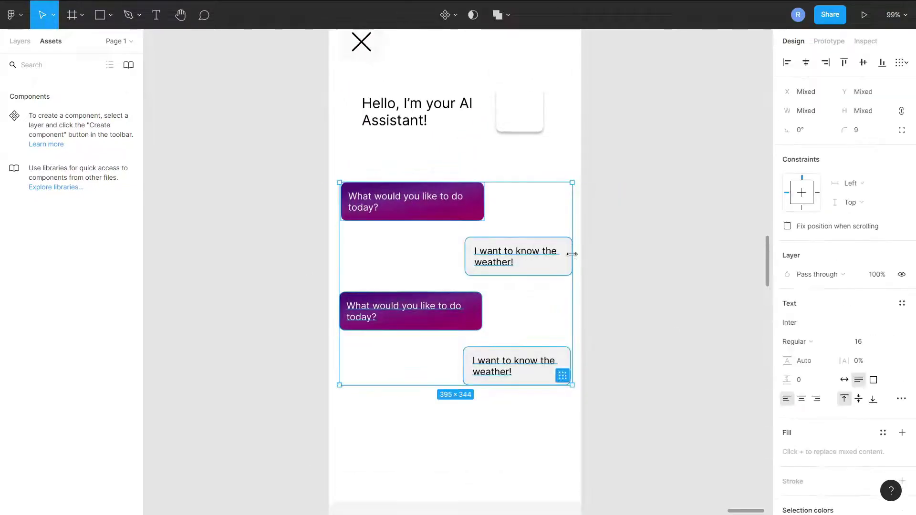
{"action": "left_click", "coordinate": [654, 329]}
- Remove the square's white fill and draw a white circle inside the avatar square
{"action": "left_click", "coordinate": [900, 309]}
{"action": "left_click", "coordinate": [679, 348]}
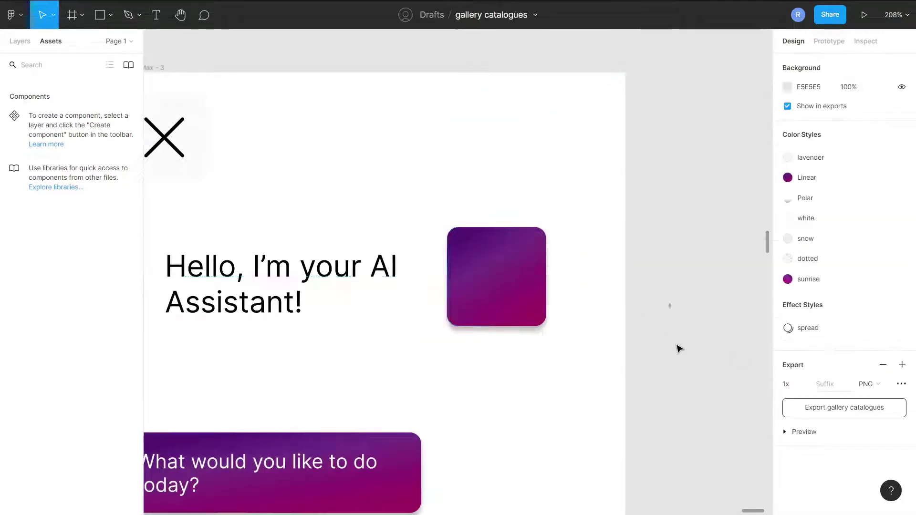
{"action": "scroll", "coordinate": [678, 348], "scroll_direction": "down", "scroll_amount": 2}
{"action": "left_click", "coordinate": [110, 15]}
{"action": "left_click_drag", "start_coordinate": [526, 226], "coordinate": [572, 272]}
{"action": "left_click", "coordinate": [633, 303]}
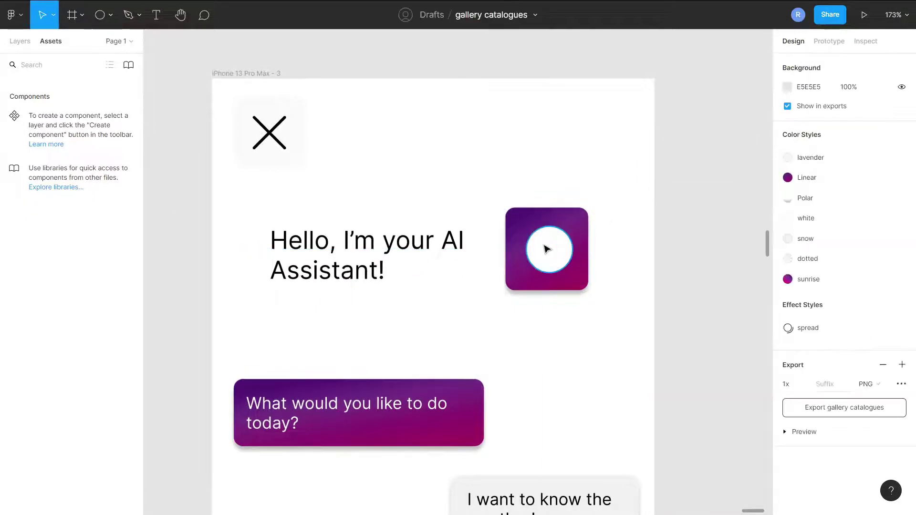
{"action": "scroll", "coordinate": [633, 302], "scroll_direction": "down", "scroll_amount": 3}
{"action": "scroll", "coordinate": [525, 208], "scroll_direction": "down", "scroll_amount": 3}
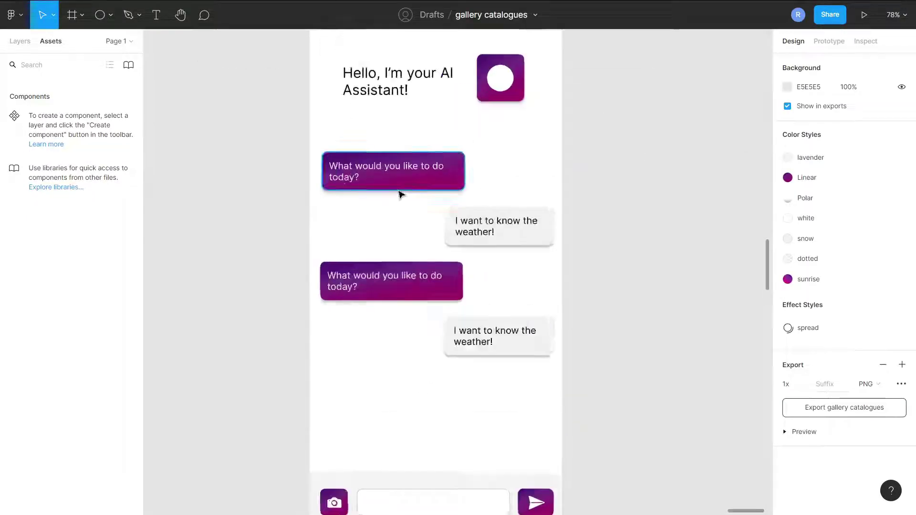
- Enlarge the greeting heading to 36, reposition it, and move the avatar square right
{"action": "left_click", "coordinate": [394, 107]}
{"action": "scroll", "coordinate": [381, 53], "scroll_direction": "up", "scroll_amount": 4}
{"action": "left_click", "coordinate": [875, 350]}
{"action": "left_click_drag", "start_coordinate": [486, 184], "coordinate": [368, 175]}
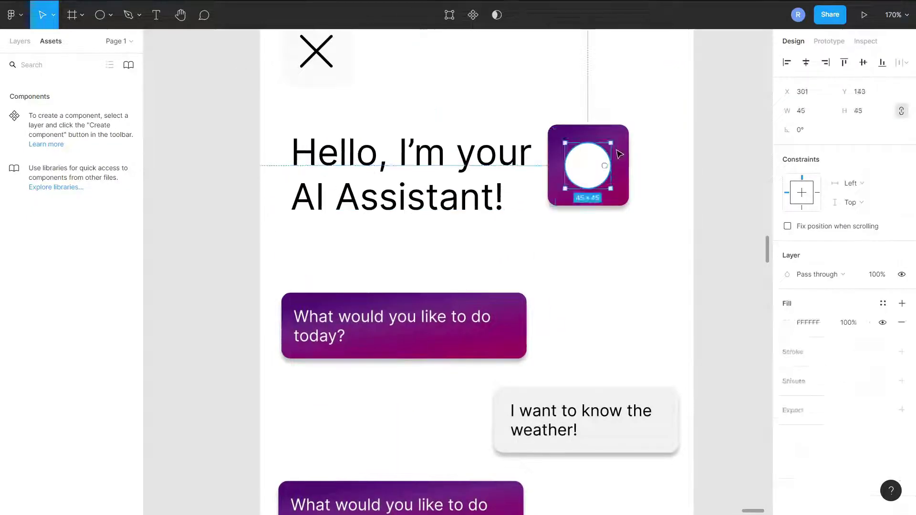
{"action": "left_click_drag", "start_coordinate": [619, 154], "coordinate": [644, 162]}
- Give the greeting heading the purple Linear fill and make 'Hello' bold
{"action": "left_click", "coordinate": [364, 152]}
{"action": "key", "text": "ctrl+alt+v"}
{"action": "double_click", "coordinate": [364, 152]}
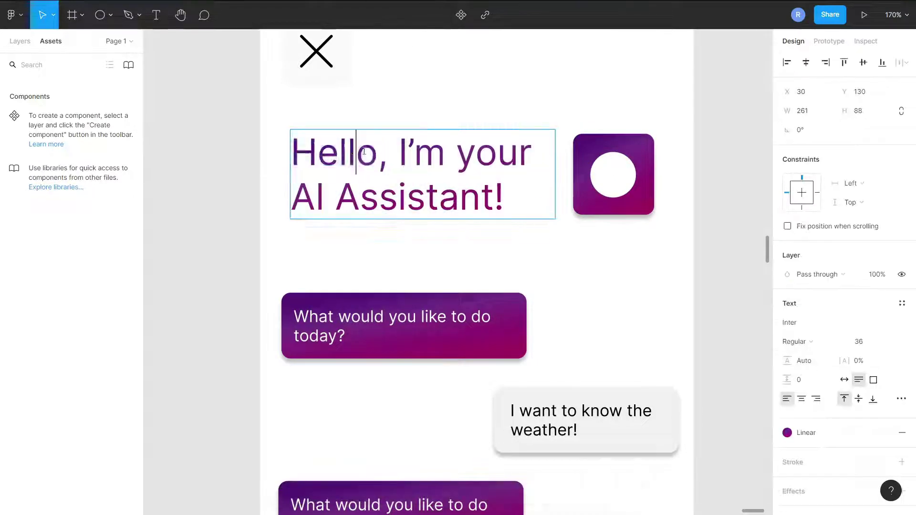
{"action": "key", "text": "ctrl+b"}
{"action": "key", "text": "Escape"}
{"action": "key", "text": "Escape"}
- Colour the close X lines with the purple Linear style instead of its box
{"action": "scroll", "coordinate": [475, 194], "scroll_direction": "up", "scroll_amount": 2}
{"action": "left_click", "coordinate": [296, 119]}
{"action": "left_click", "coordinate": [883, 270]}
{"action": "left_click", "coordinate": [817, 370]}
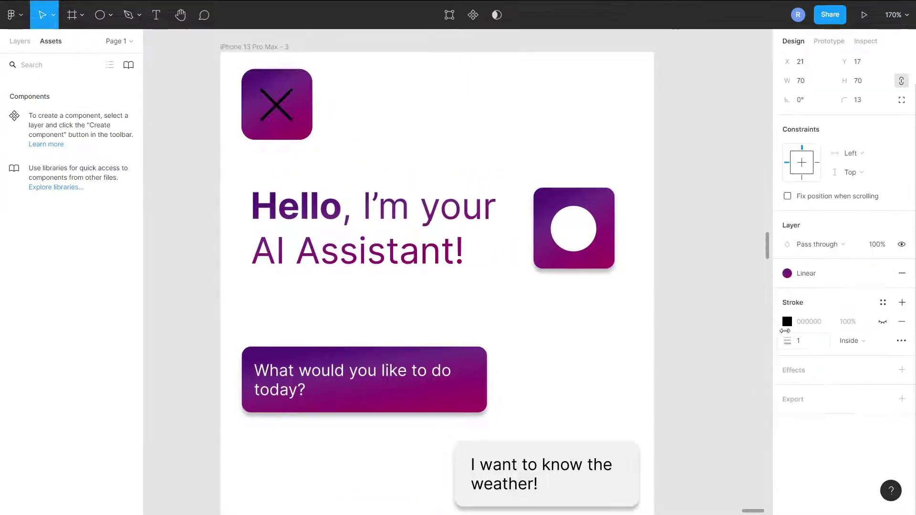
{"action": "key", "text": "ctrl+z"}
{"action": "left_click", "coordinate": [881, 270]}
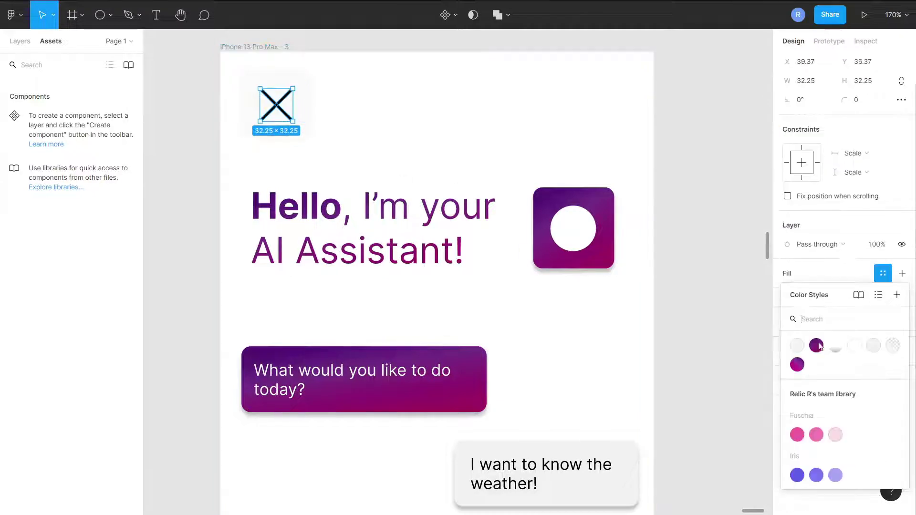
{"action": "left_click", "coordinate": [810, 364]}
{"action": "key", "text": "Escape"}
- Check the close icon, then select the input bar frame
{"action": "left_click", "coordinate": [572, 234]}
{"action": "left_click", "coordinate": [715, 226]}
{"action": "scroll", "coordinate": [619, 267], "scroll_direction": "down", "scroll_amount": 4}
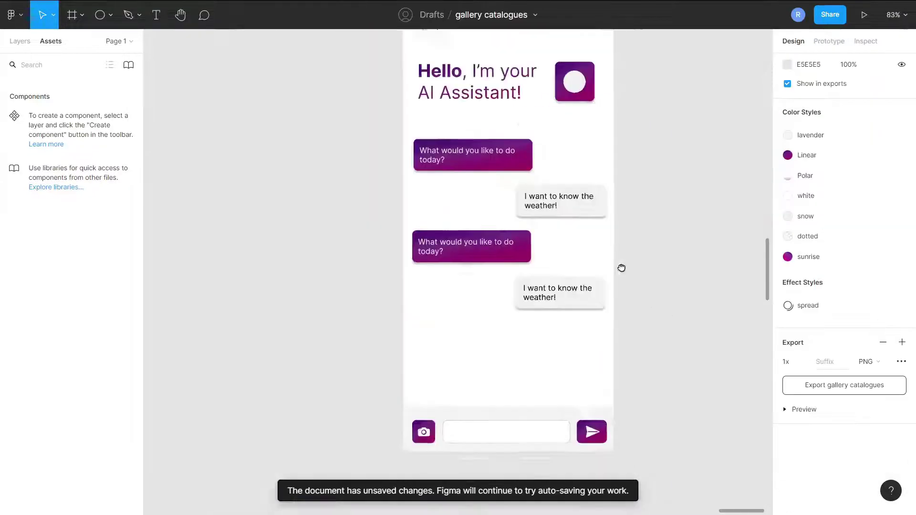
{"action": "scroll", "coordinate": [588, 312], "scroll_direction": "up", "scroll_amount": 2}
{"action": "left_click", "coordinate": [588, 312]}
{"action": "scroll", "coordinate": [587, 313], "scroll_direction": "up", "scroll_amount": 1}
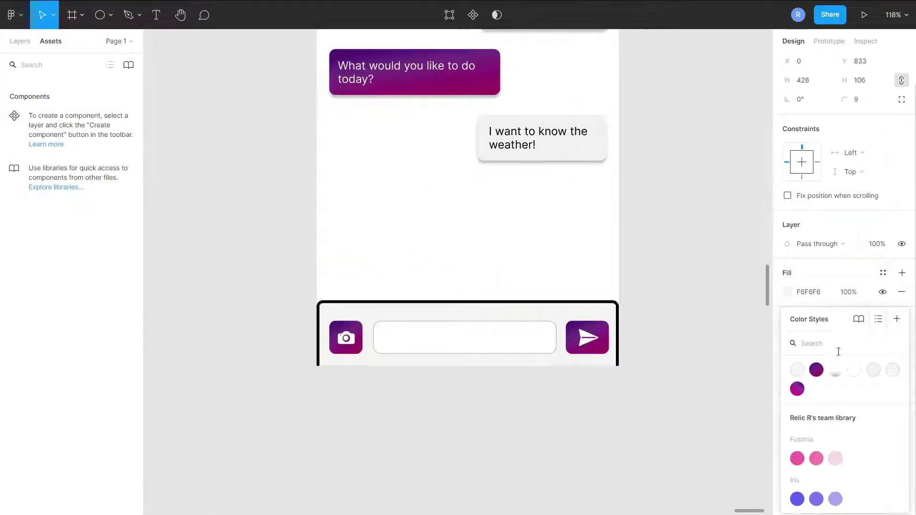
- Centre the camera icon within its button in the input bar
{"action": "left_click", "coordinate": [302, 249]}
{"action": "scroll", "coordinate": [582, 371], "scroll_direction": "down", "scroll_amount": 3}
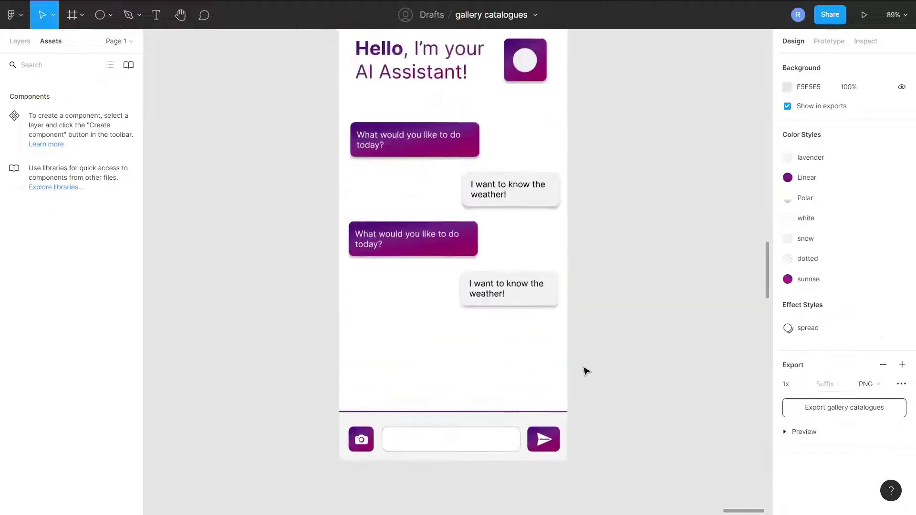
{"action": "scroll", "coordinate": [539, 360], "scroll_direction": "down", "scroll_amount": 1}
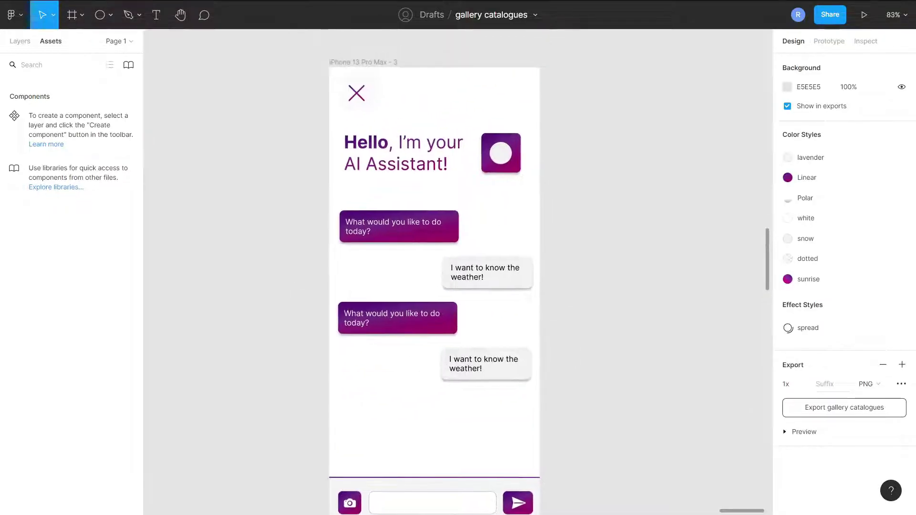
{"action": "scroll", "coordinate": [434, 286], "scroll_direction": "down", "scroll_amount": 4}
{"action": "left_click", "coordinate": [388, 311], "text": "ctrl"}
{"action": "key", "text": "shift+2"}
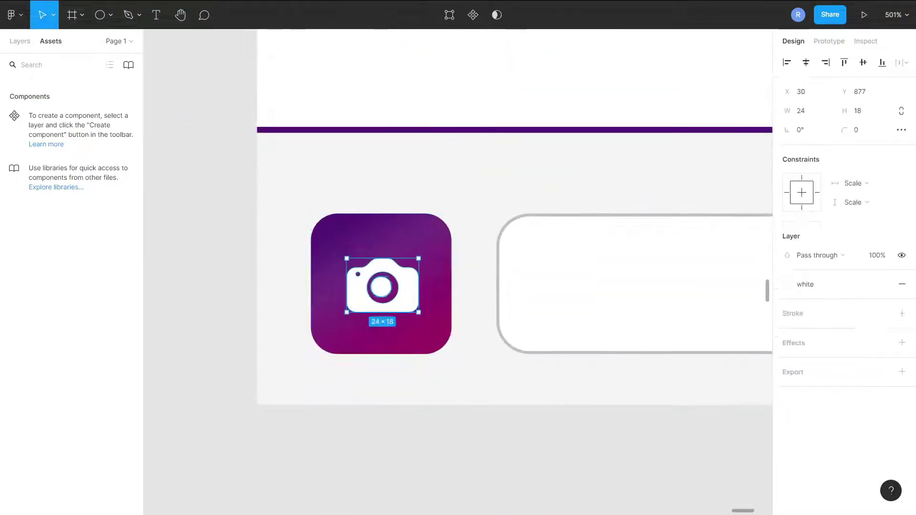
{"action": "left_click_drag", "start_coordinate": [382, 285], "coordinate": [381, 282]}
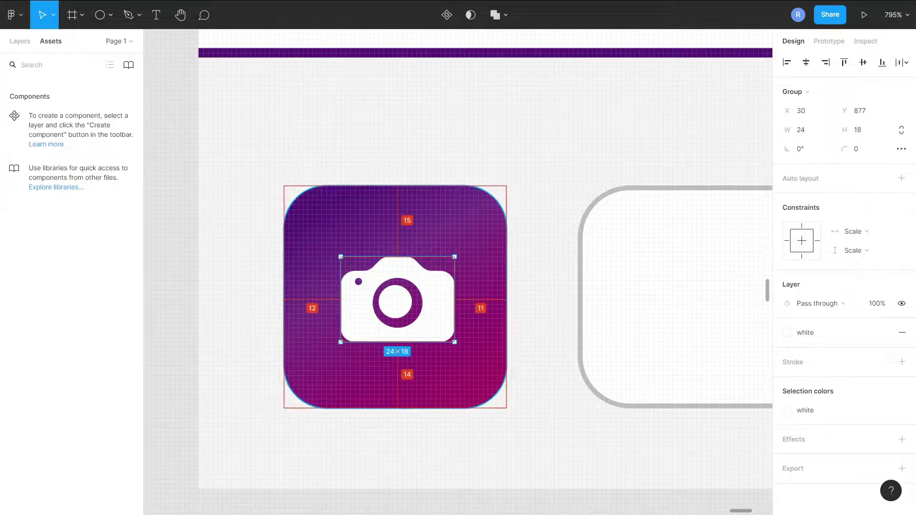
- Add 'Your message here' placeholder text in the field at size 13, 25% opacity
{"action": "key", "text": "Tab"}
{"action": "key", "text": "Tab"}
{"action": "key", "text": "shift+2"}
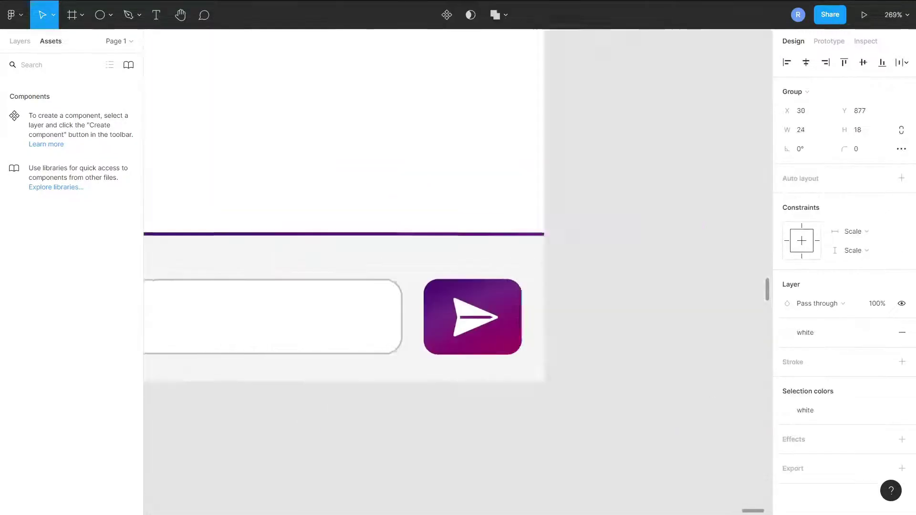
{"action": "key", "text": "Return"}
{"action": "type", "text": "Y"}
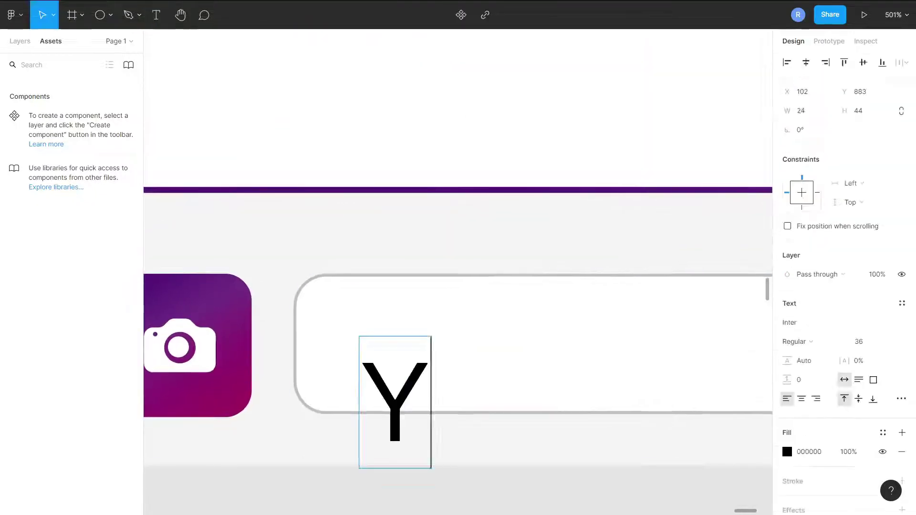
{"action": "type", "text": "our message here"}
{"action": "key", "text": "ctrl+a"}
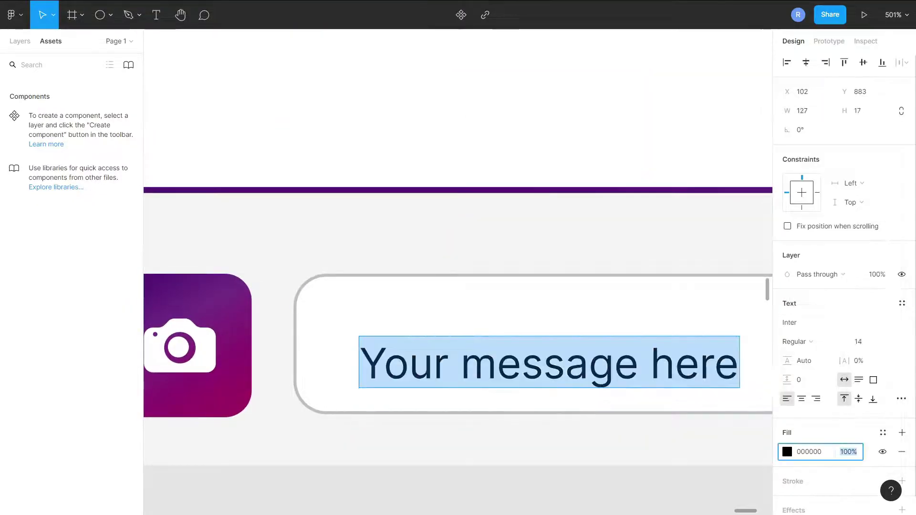
{"action": "type", "text": "25"}
{"action": "key", "text": "Return"}
{"action": "key", "text": "ctrl+shift+comma"}
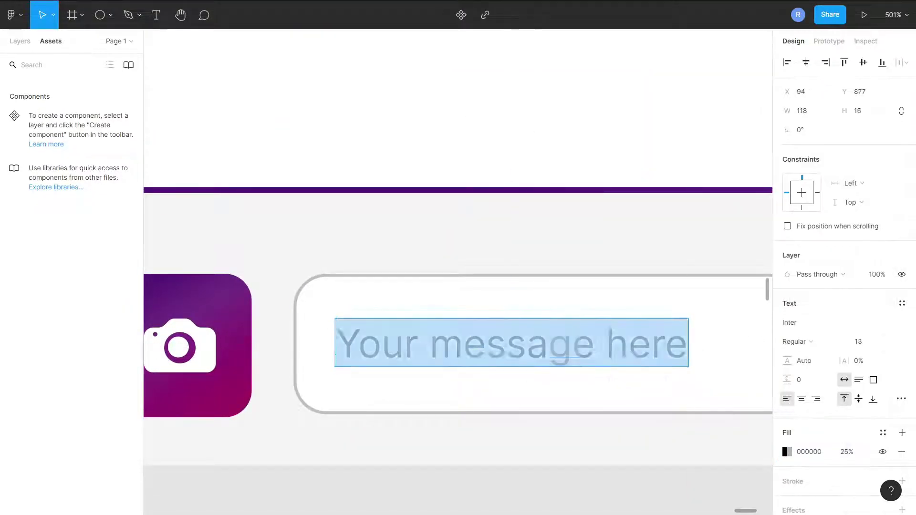
- Append '...' to the placeholder and zoom out to the whole chat screen
{"action": "key", "text": "End"}
{"action": "type", "text": "..."}
{"action": "key", "text": "Escape"}
{"action": "key", "text": "shift+1"}
{"action": "key", "text": "Escape"}
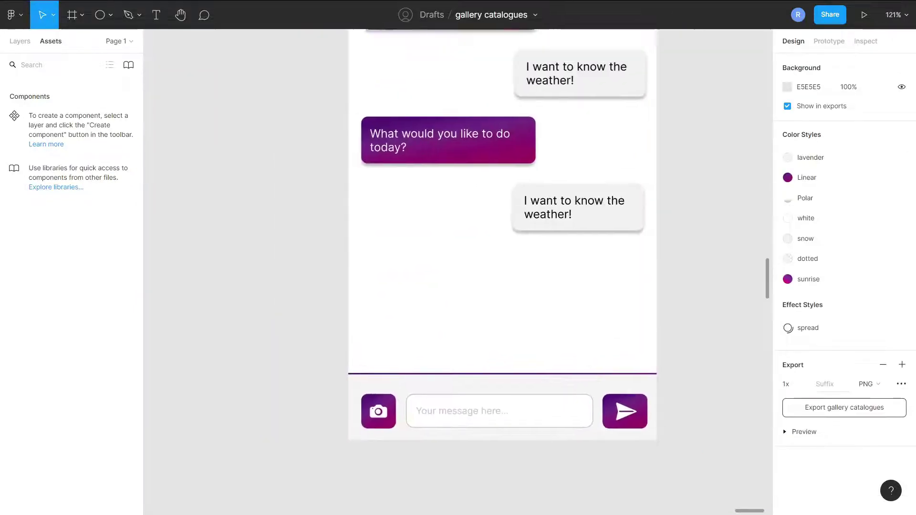
{"action": "scroll", "coordinate": [500, 238], "scroll_direction": "up", "scroll_amount": 2}
- Paste a person icon onto the white avatar circle and fill it with Linear purple
{"action": "left_click", "coordinate": [618, 197]}
{"action": "left_click", "coordinate": [786, 304]}
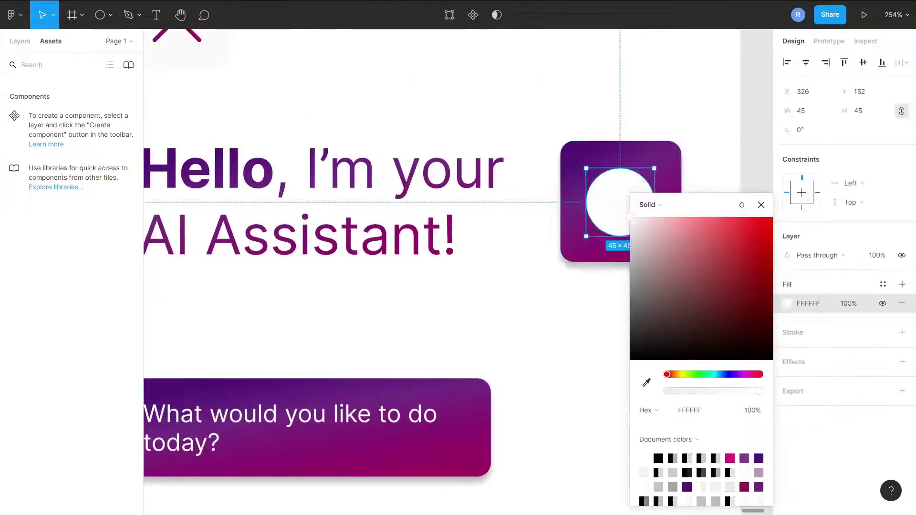
{"action": "key", "text": "Escape"}
{"action": "key", "text": "Escape"}
{"action": "scroll", "coordinate": [579, 188], "scroll_direction": "down", "scroll_amount": 3, "text": "ctrl"}
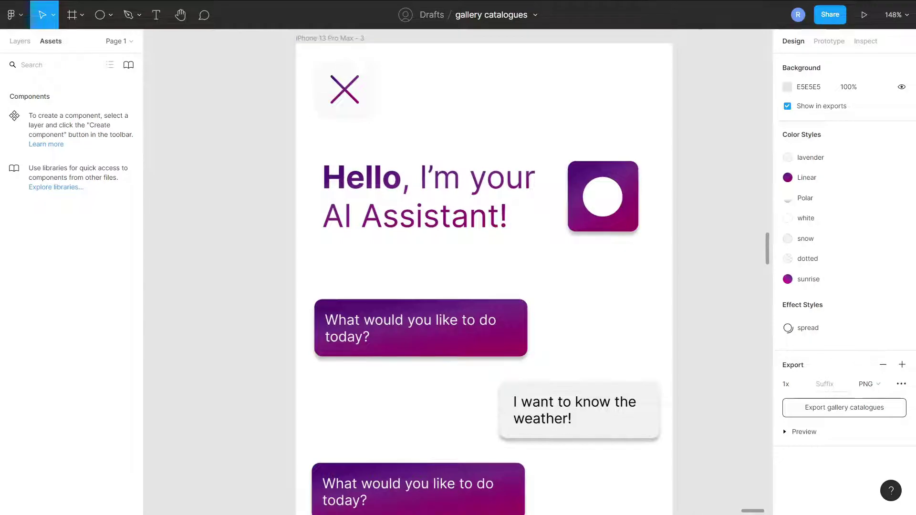
{"action": "scroll", "coordinate": [757, 201], "scroll_direction": "up", "scroll_amount": 3, "text": "ctrl"}
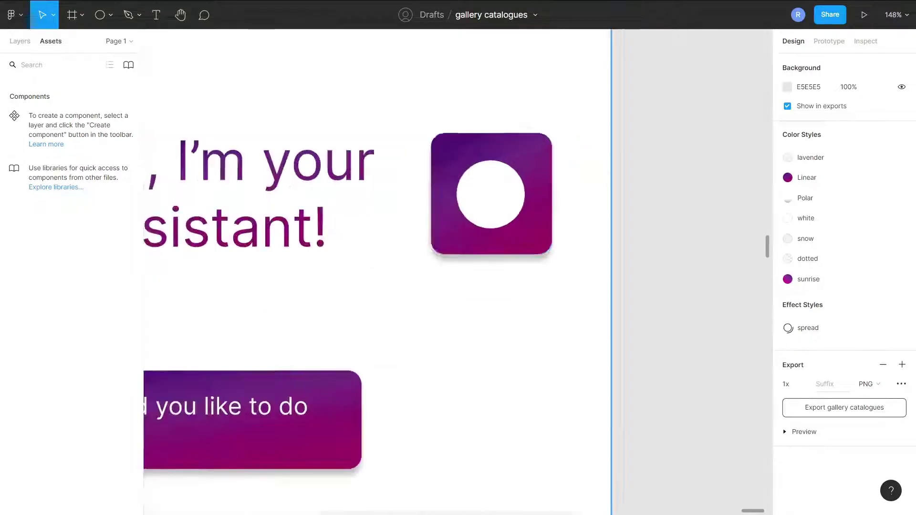
{"action": "key", "text": "ctrl+v"}
{"action": "scroll", "coordinate": [492, 193], "scroll_direction": "up", "scroll_amount": 3, "text": "ctrl"}
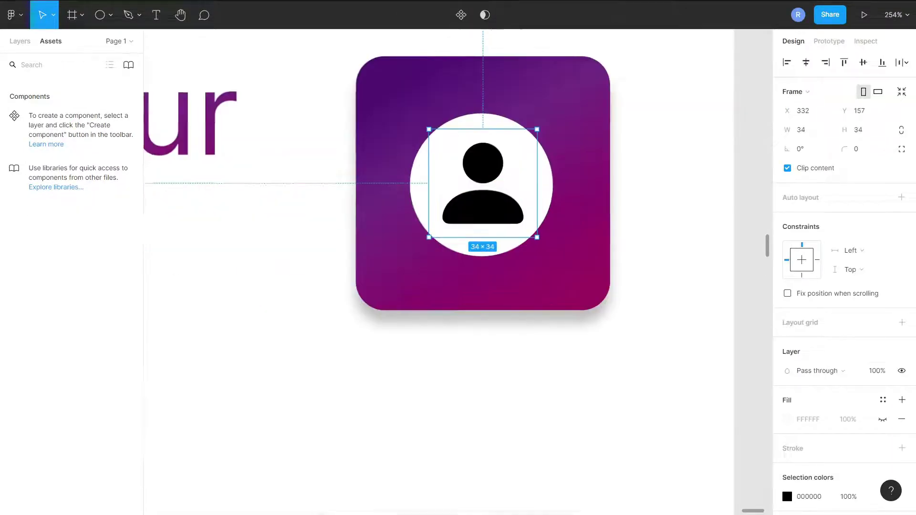
{"action": "double_click", "coordinate": [485, 194]}
{"action": "left_click", "coordinate": [787, 303]}
{"action": "left_click", "coordinate": [793, 386]}
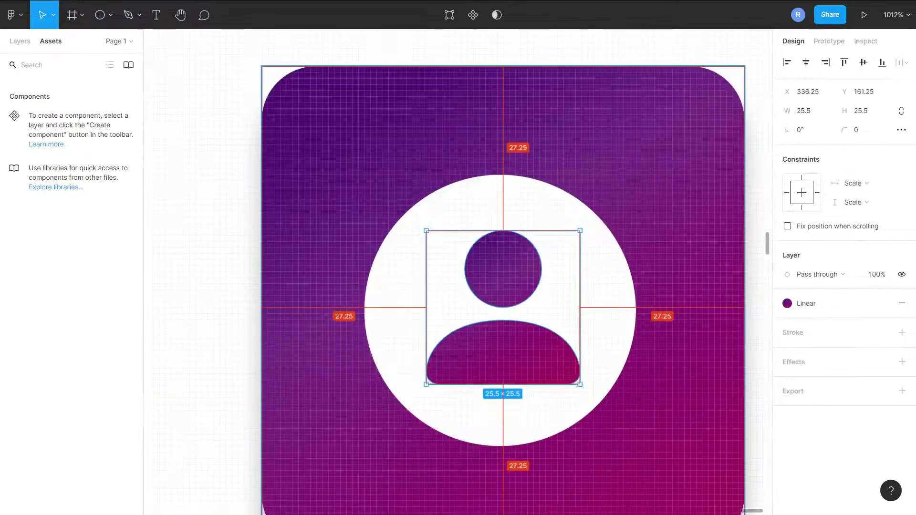
{"action": "scroll", "coordinate": [522, 329], "scroll_direction": "down", "scroll_amount": 5, "text": "ctrl"}
{"action": "key", "text": "Escape"}
- Select the close icon's cross, then the whole close button group
{"action": "scroll", "coordinate": [458, 272], "scroll_direction": "up", "scroll_amount": 2}
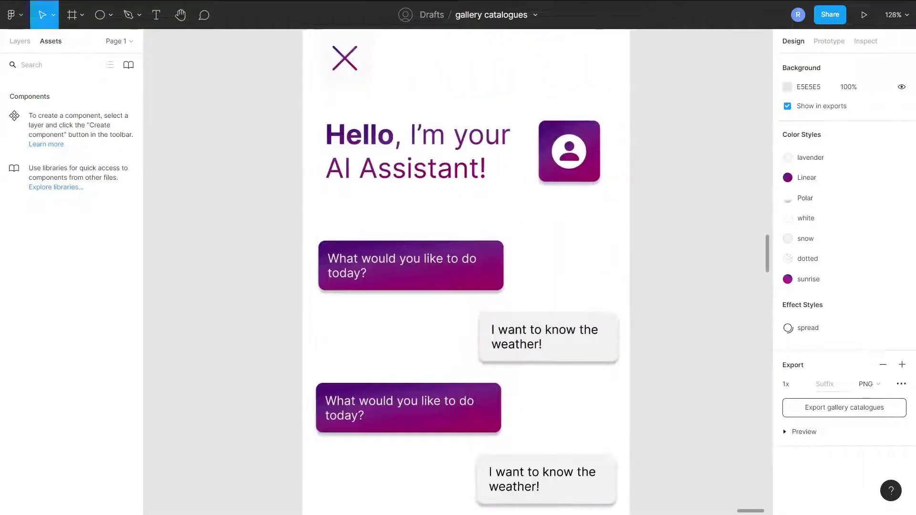
{"action": "scroll", "coordinate": [457, 272], "scroll_direction": "down", "scroll_amount": 4}
{"action": "scroll", "coordinate": [458, 272], "scroll_direction": "down", "scroll_amount": 2, "text": "ctrl"}
{"action": "scroll", "coordinate": [472, 258], "scroll_direction": "up", "scroll_amount": 5}
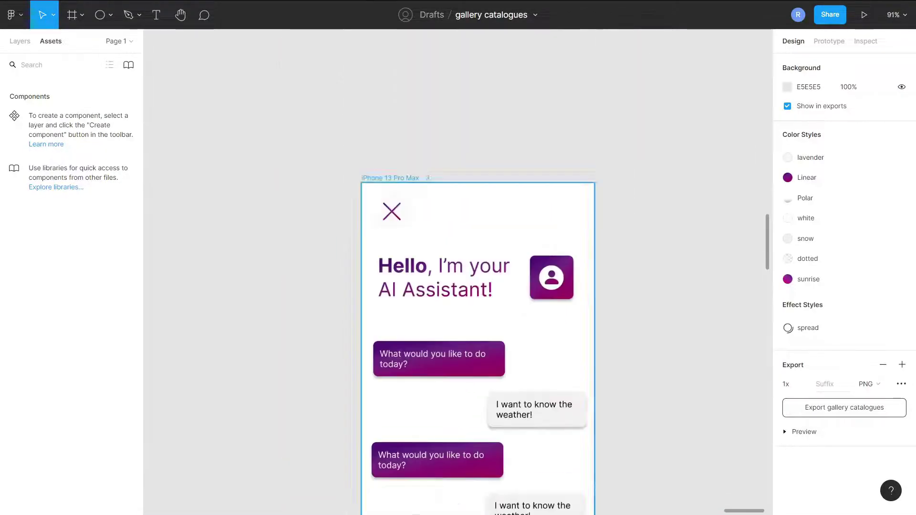
{"action": "left_click", "coordinate": [391, 210]}
{"action": "scroll", "coordinate": [390, 211], "scroll_direction": "up", "scroll_amount": 5, "text": "ctrl"}
{"action": "double_click", "coordinate": [380, 216]}
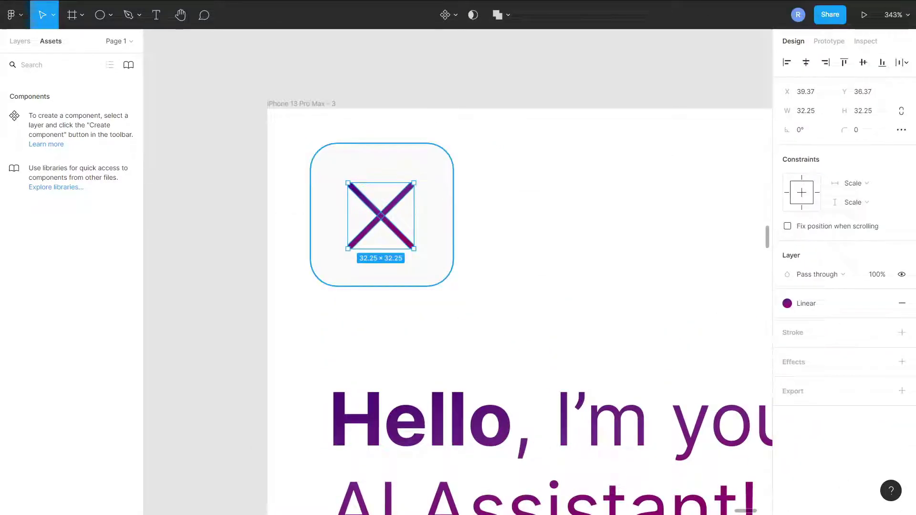
{"action": "key", "text": "Escape"}
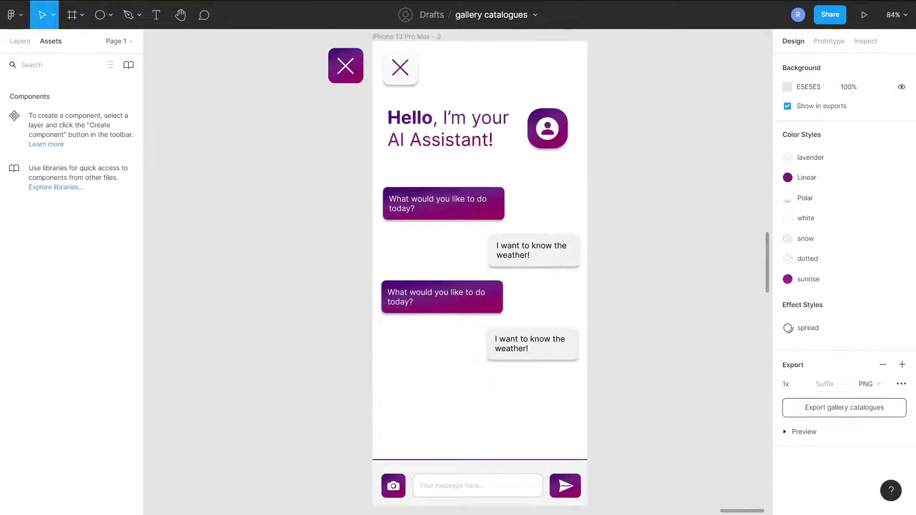
- Paste a copy of the phone frame beside the original and delete its message bar
{"action": "key", "text": "ctrl+v"}
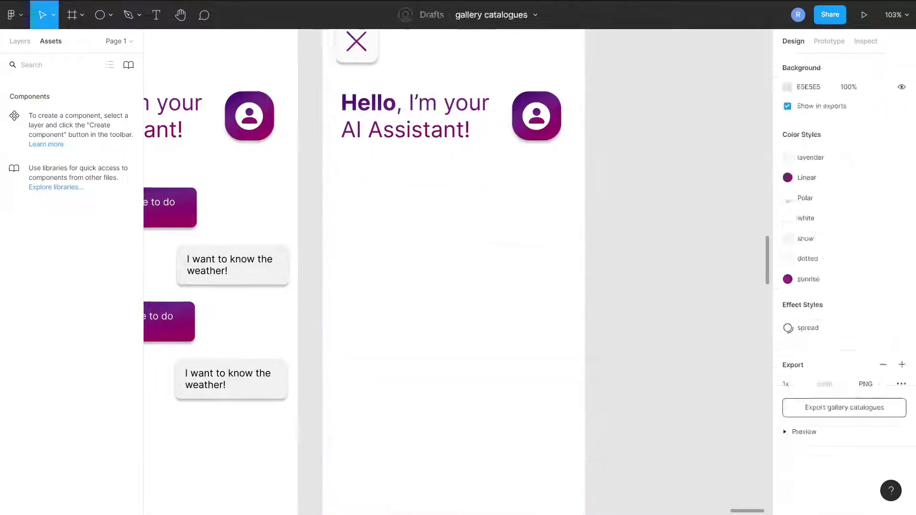
{"action": "left_click", "coordinate": [415, 116]}
{"action": "left_click_drag", "start_coordinate": [453, 238], "coordinate": [525, 143]}
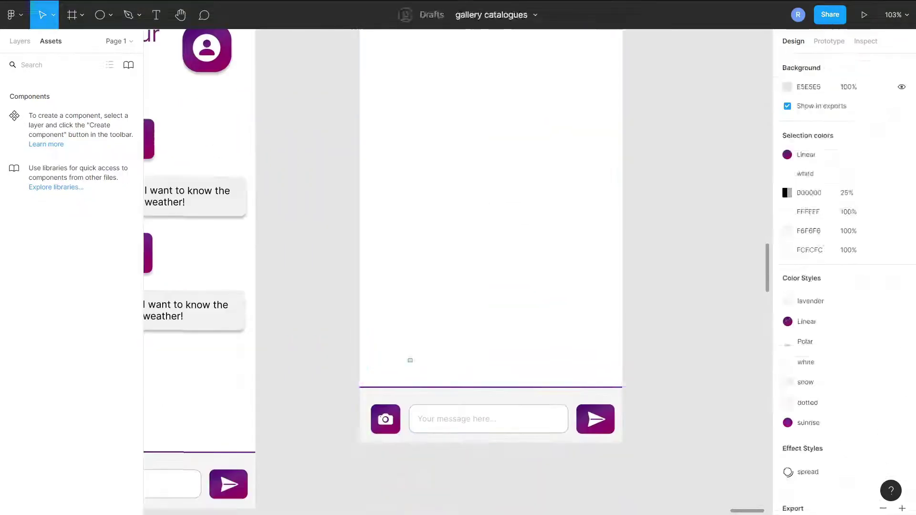
{"action": "key", "text": "Delete"}
{"action": "scroll", "coordinate": [410, 360], "scroll_direction": "up", "scroll_amount": 5}
{"action": "scroll", "coordinate": [411, 360], "scroll_direction": "down", "scroll_amount": 3}
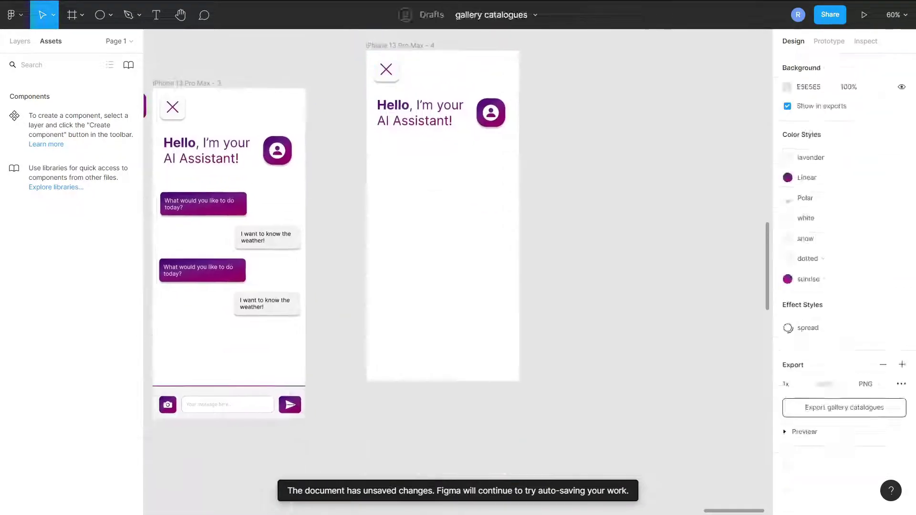
- Replace the pasted avatar's person icon with a grouped white robot icon
{"action": "key", "text": "ctrl+v"}
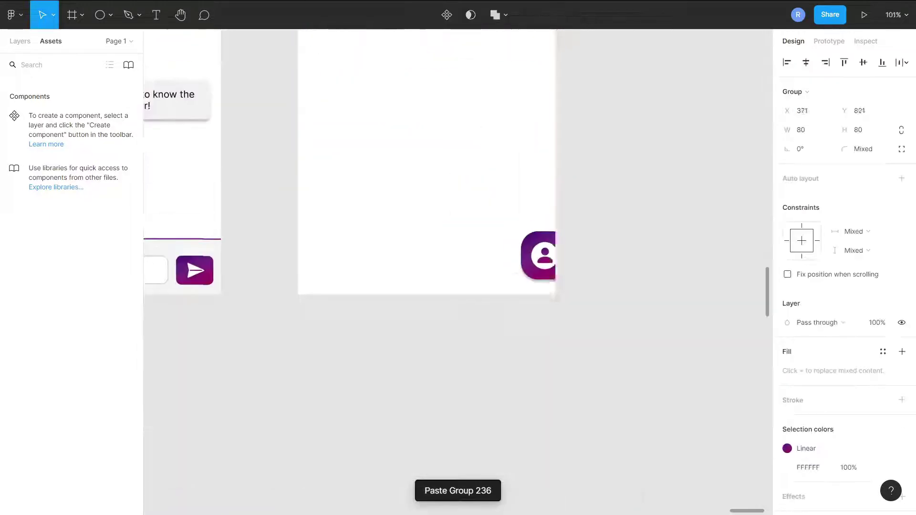
{"action": "scroll", "coordinate": [549, 242], "scroll_direction": "up", "scroll_amount": 5}
{"action": "double_click", "coordinate": [522, 267]}
{"action": "key", "text": "Delete"}
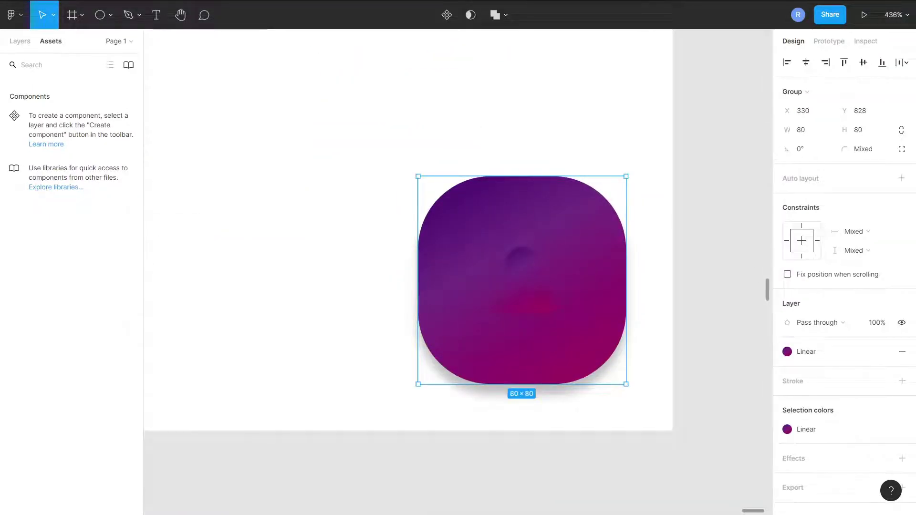
{"action": "key", "text": "ctrl+v"}
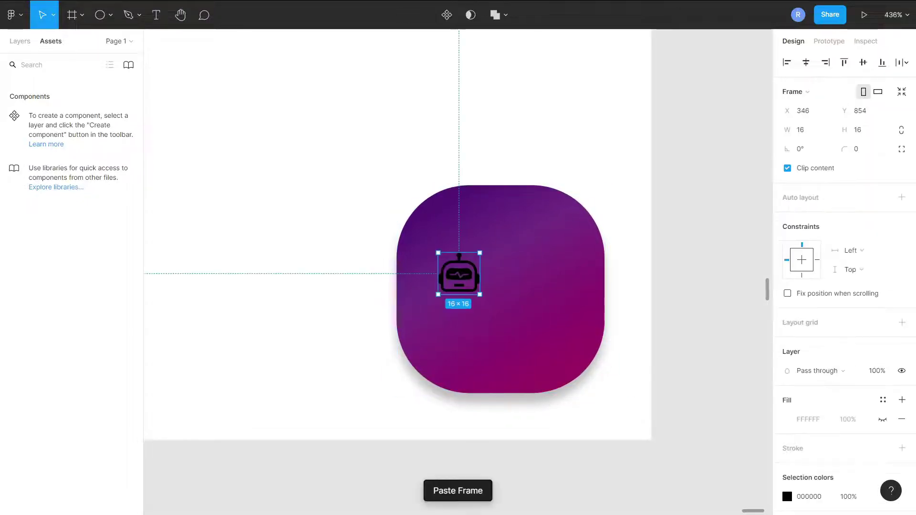
{"action": "left_click", "coordinate": [882, 497]}
{"action": "left_click", "coordinate": [873, 370]}
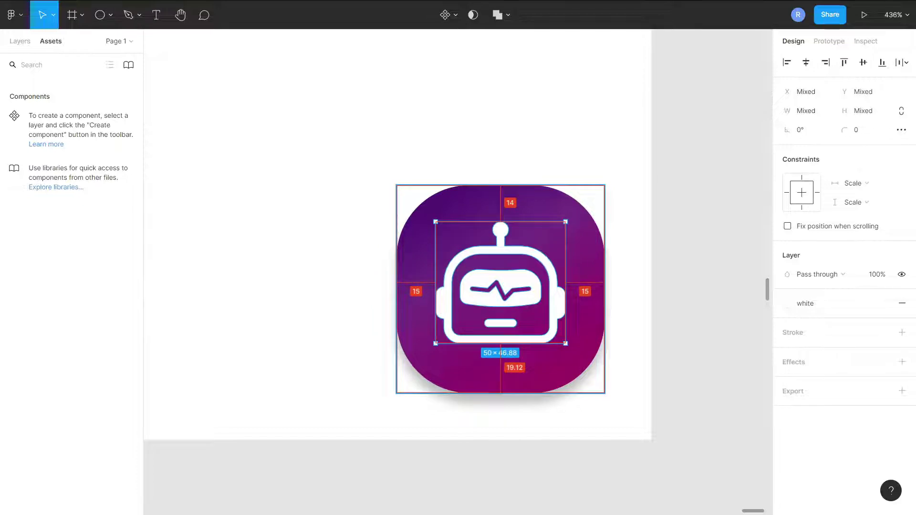
{"action": "key", "text": "Down"}
{"action": "key", "text": "Down"}
{"action": "key", "text": "Down"}
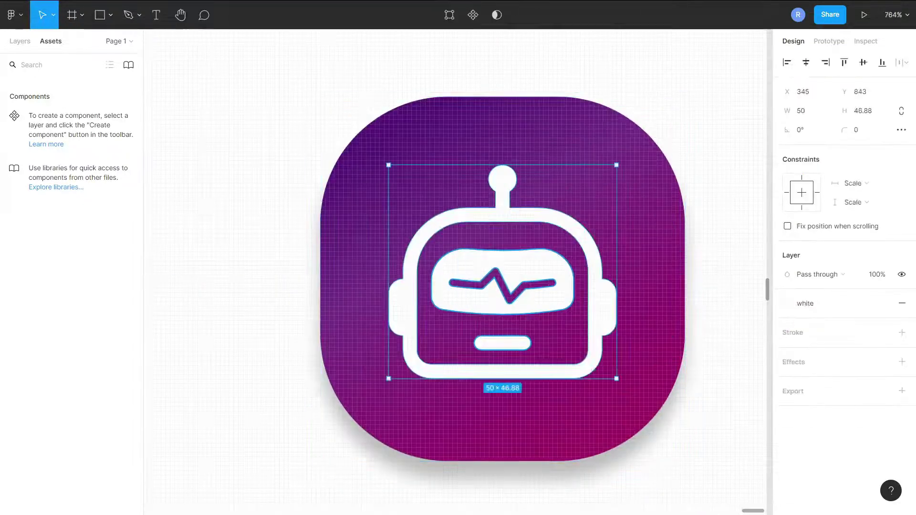
{"action": "key", "text": "ctrl+g"}
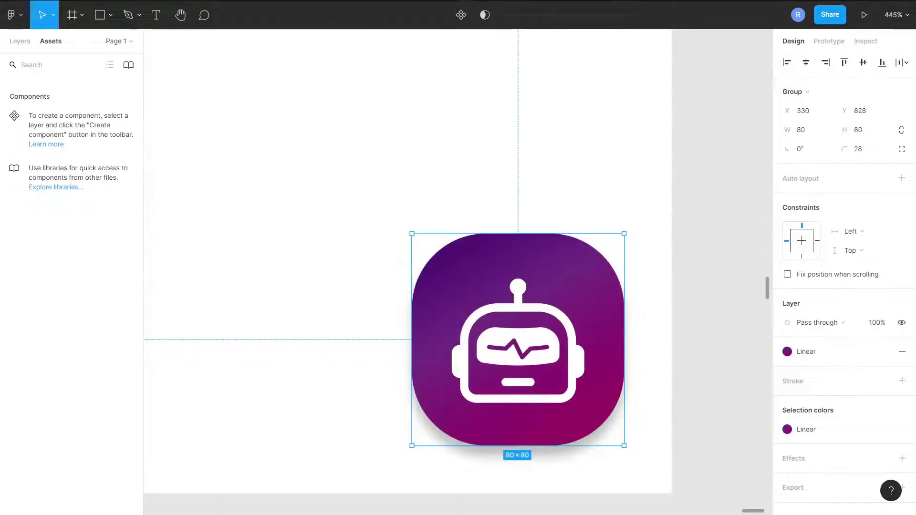
- Centre the robot on the purple button and paste a second robot button
{"action": "scroll", "coordinate": [477, 296], "scroll_direction": "up", "scroll_amount": 3}
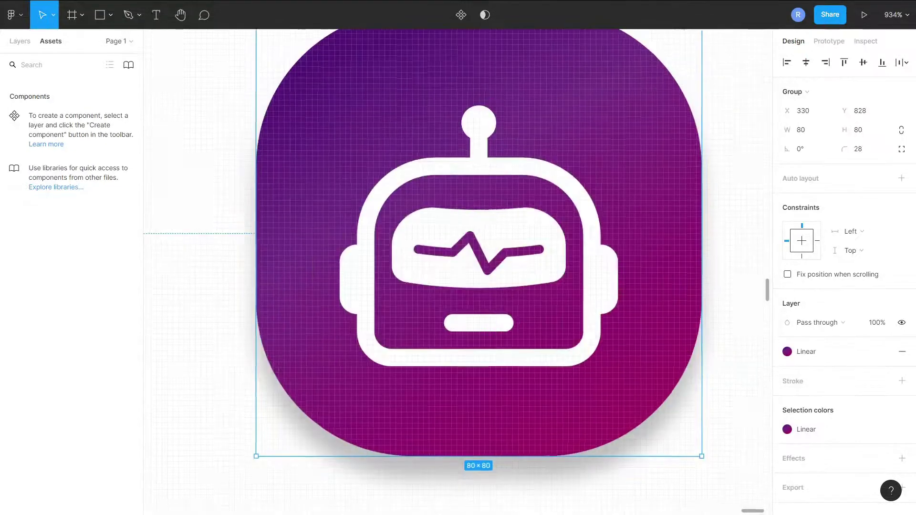
{"action": "key", "text": "Return"}
{"action": "key", "text": "Left"}
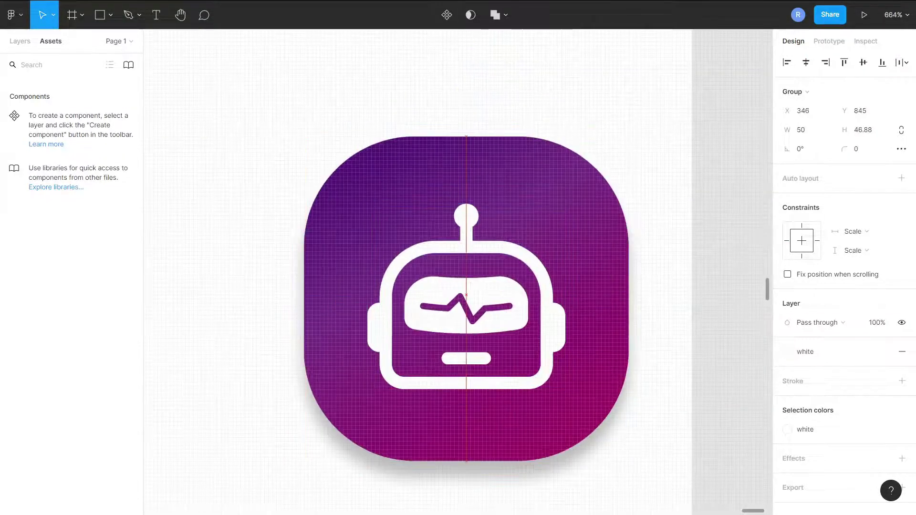
{"action": "scroll", "coordinate": [458, 272], "scroll_direction": "down", "scroll_amount": 5}
{"action": "key", "text": "ctrl+v"}
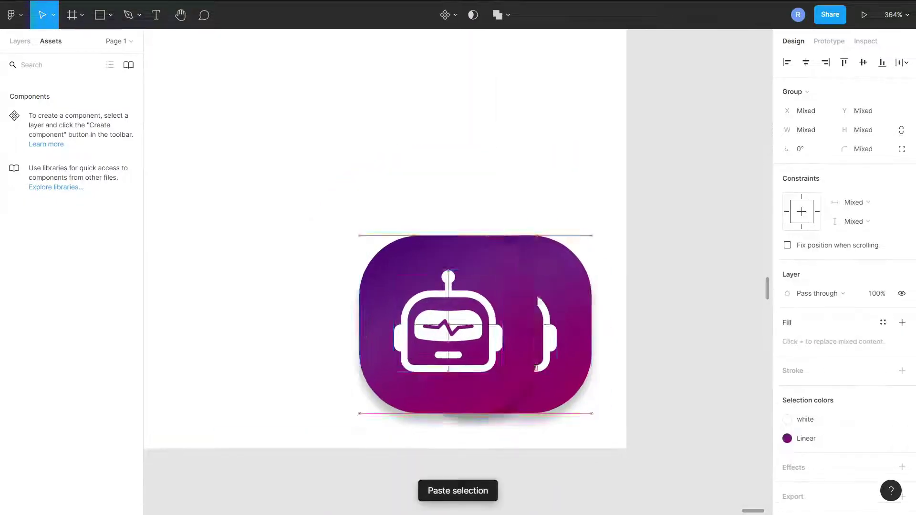
{"action": "key", "text": "shift+2"}
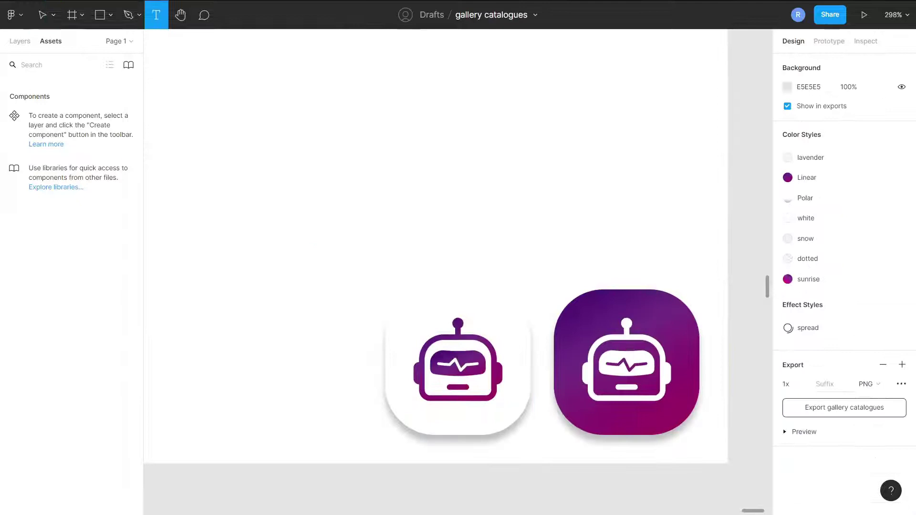
- Add a 'Variants' text label beside the buttons
{"action": "left_click", "coordinate": [353, 214]}
{"action": "type", "text": "Varian"}
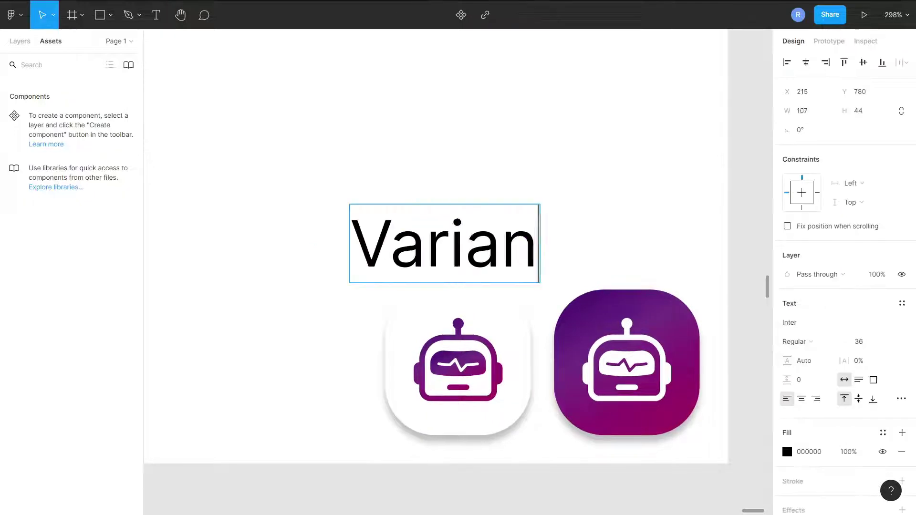
{"action": "type", "text": "ts"}
{"action": "key", "text": "ctrl+a"}
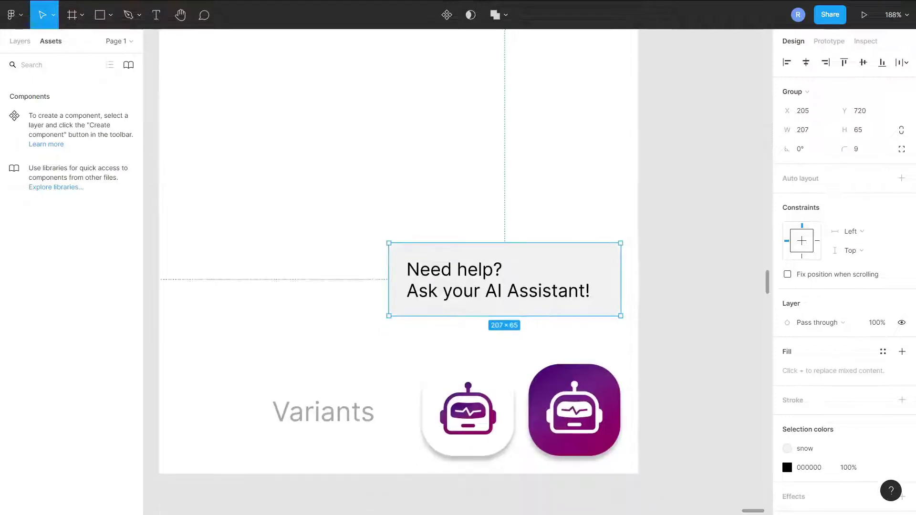
- Draw a small polygon triangle pointer under the bubble filled with the snow style
{"action": "left_click", "coordinate": [87, 100]}
{"action": "mouse_move", "coordinate": [526, 326]}
{"action": "left_mouse_down"}
{"action": "mouse_move", "coordinate": [557, 356]}
{"action": "mouse_move", "coordinate": [571, 323]}
{"action": "left_mouse_up"}
{"action": "left_click", "coordinate": [883, 323]}
{"action": "left_click", "coordinate": [865, 370]}
- Add a Drop shadow effect to the speech bubble and triangle
{"action": "left_click", "coordinate": [477, 281], "text": "shift"}
{"action": "scroll", "coordinate": [845, 334], "scroll_direction": "down", "scroll_amount": 3}
{"action": "left_click", "coordinate": [902, 447]}
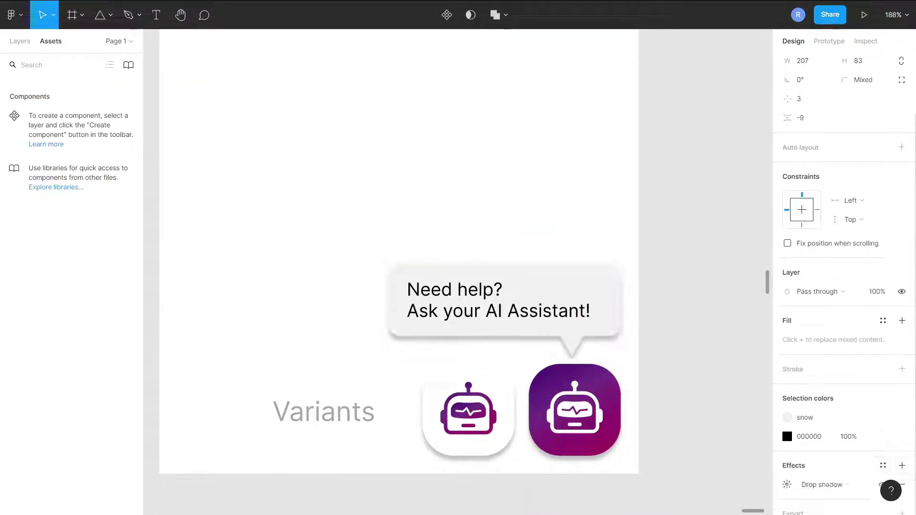
{"action": "left_click", "coordinate": [787, 466]}
{"action": "key", "text": "Escape"}
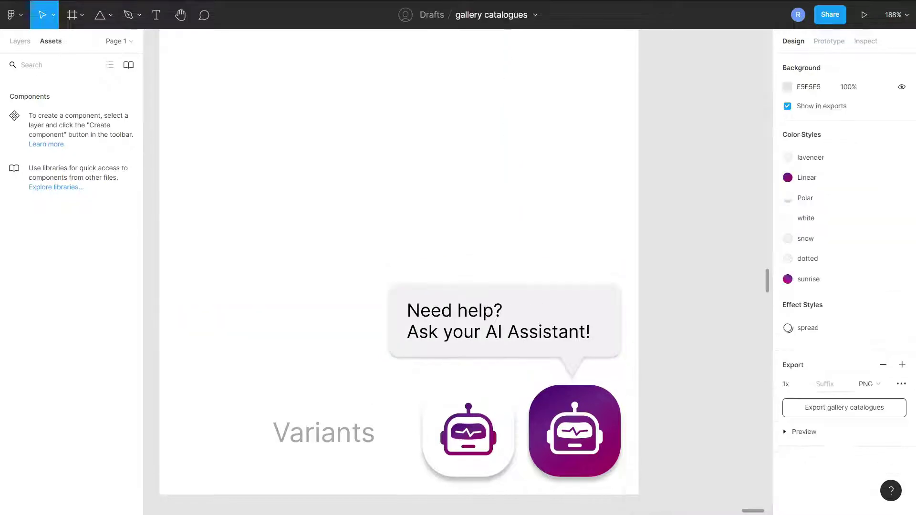
- Select the 'Need help?' text inside the bubble, then the white robot button
{"action": "scroll", "coordinate": [525, 329], "scroll_direction": "down", "scroll_amount": 2}
{"action": "left_click", "coordinate": [477, 329]}
{"action": "double_click", "coordinate": [477, 329]}
{"action": "scroll", "coordinate": [496, 432], "scroll_direction": "down", "scroll_amount": 5}
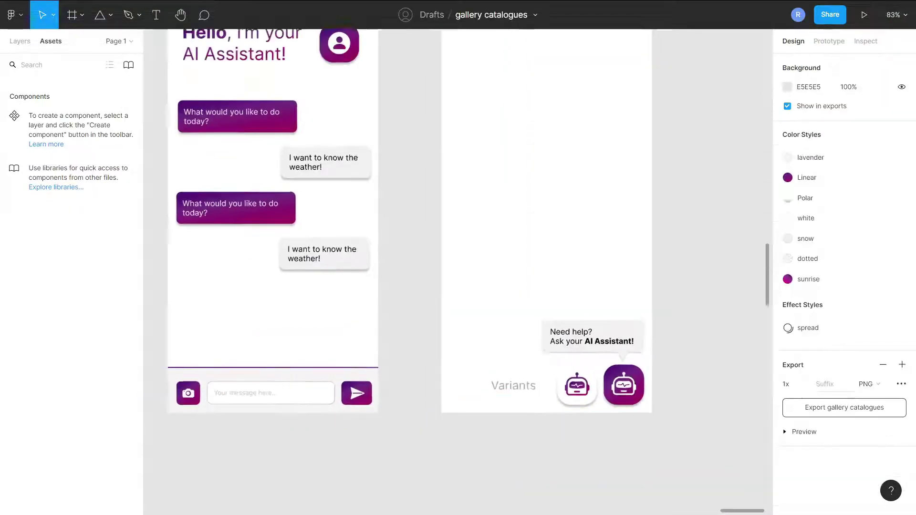
{"action": "left_click", "coordinate": [629, 443]}
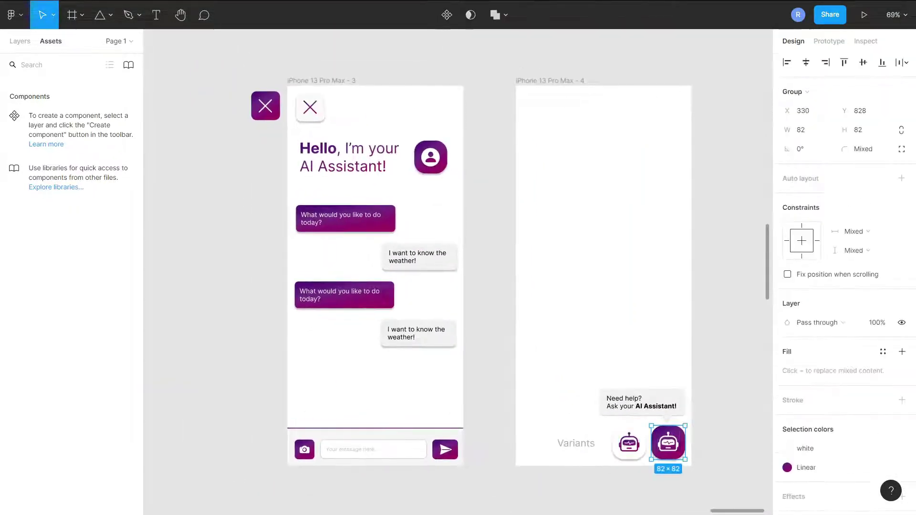
- Add the 'Website Content Scrollable Area' placeholder text in the second phone frame
{"action": "left_click", "coordinate": [576, 443]}
{"action": "key", "text": "Escape"}
{"action": "scroll", "coordinate": [572, 286], "scroll_direction": "up", "scroll_amount": 1}
{"action": "scroll", "coordinate": [458, 267], "scroll_direction": "right", "scroll_amount": 2}
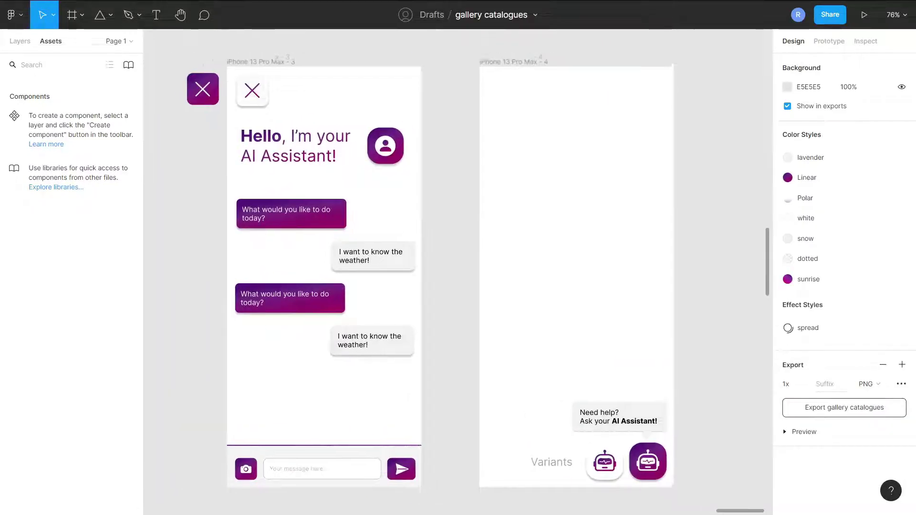
{"action": "key", "text": "t"}
{"action": "left_click", "coordinate": [506, 195]}
{"action": "type", "text": "Website CV"}
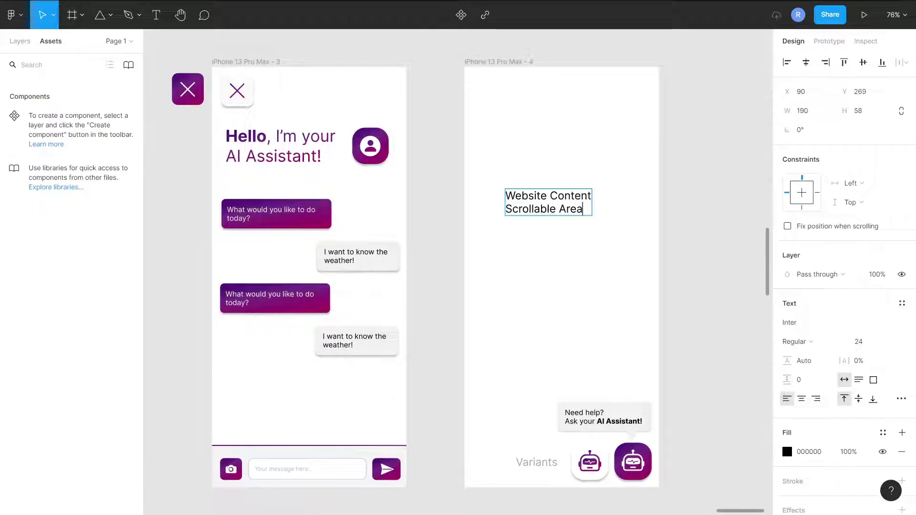
{"action": "key", "text": "ctrl+a"}
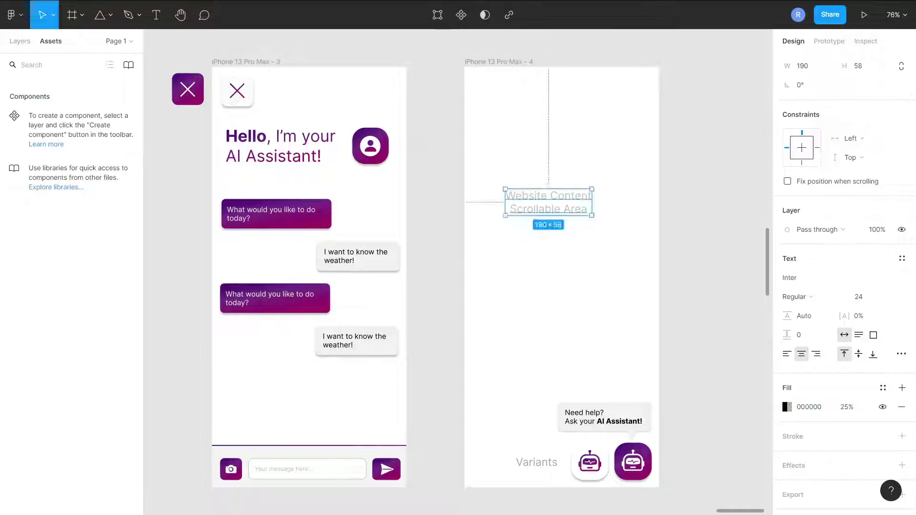
{"action": "key", "text": "Escape"}
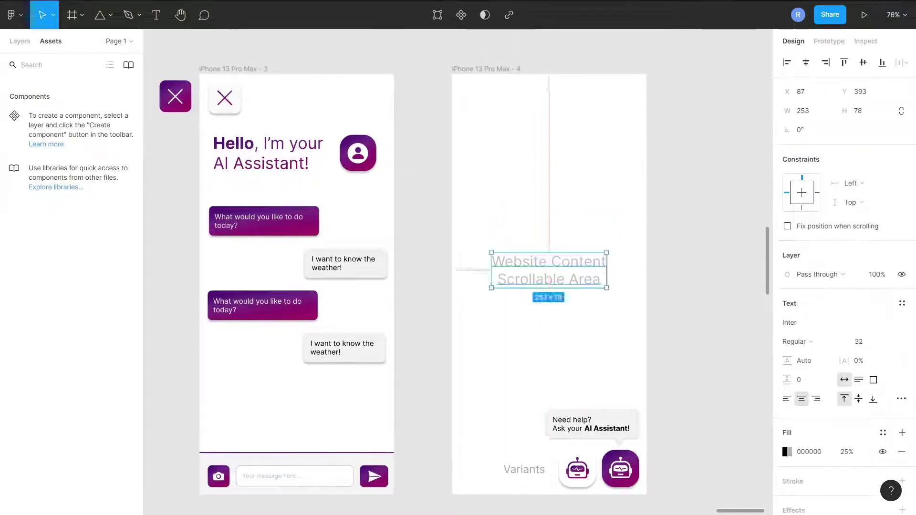
{"action": "scroll", "coordinate": [457, 267], "scroll_direction": "down", "scroll_amount": 2}
- Zoom to the robot buttons, undo a stray frame, and remove the white robot variant
{"action": "left_click", "coordinate": [669, 411]}
{"action": "key", "text": "shift+2"}
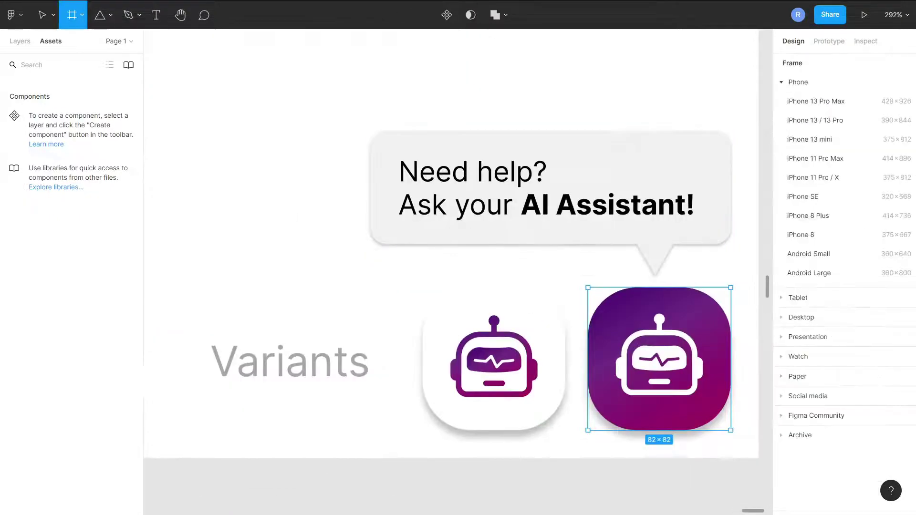
{"action": "key", "text": "f"}
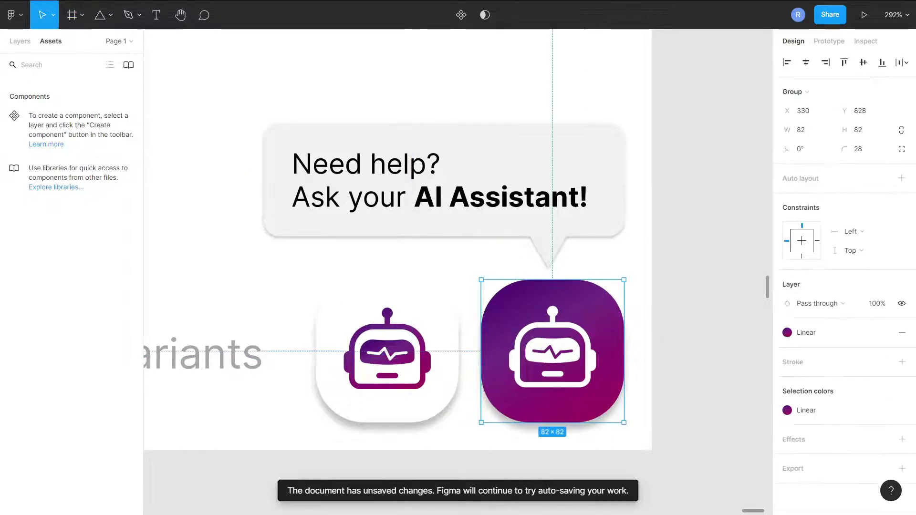
{"action": "scroll", "coordinate": [463, 342], "scroll_direction": "down", "scroll_amount": 5}
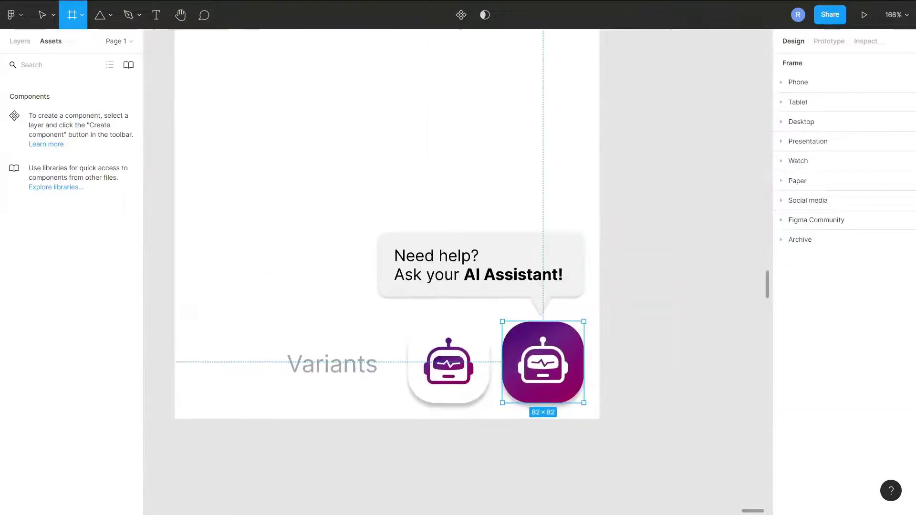
{"action": "left_click", "coordinate": [529, 236]}
{"action": "key", "text": "ctrl+z"}
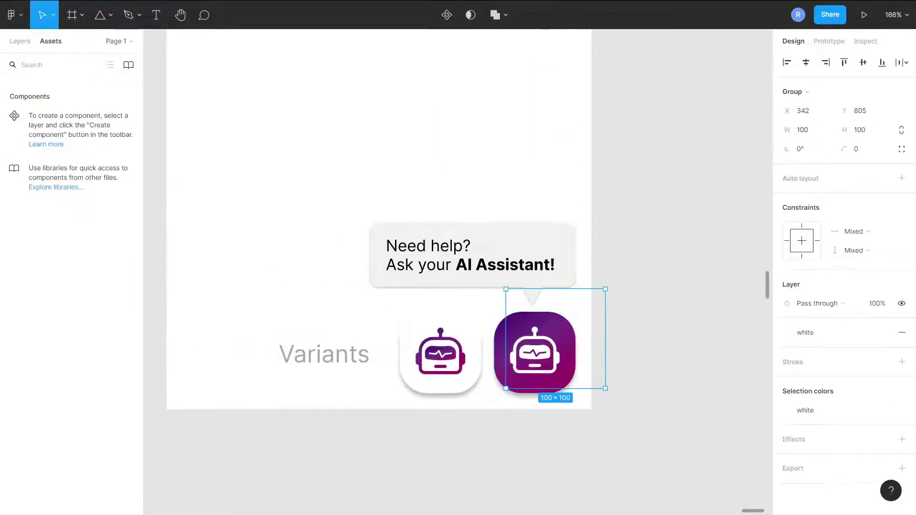
{"action": "key", "text": "ctrl+z"}
{"action": "key", "text": "Escape"}
{"action": "key", "text": "ctrl+z"}
{"action": "key", "text": "f"}
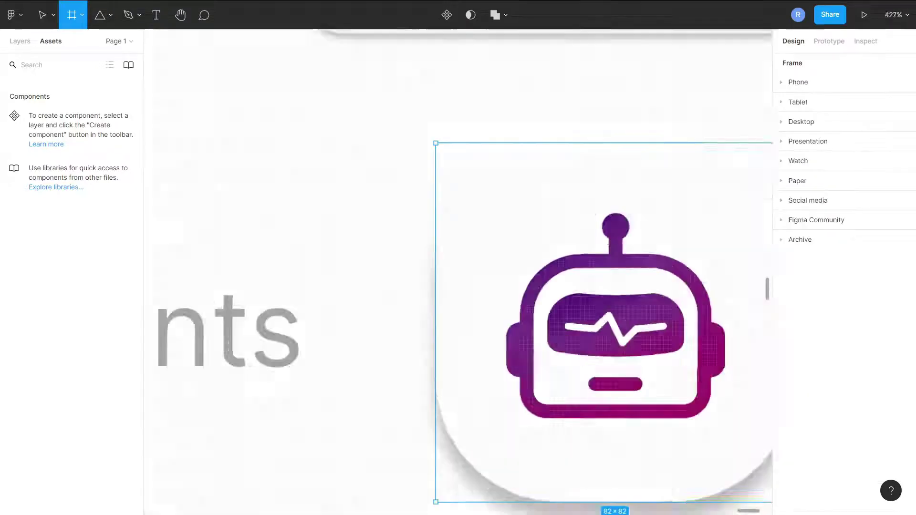
{"action": "key", "text": "ctrl+z"}
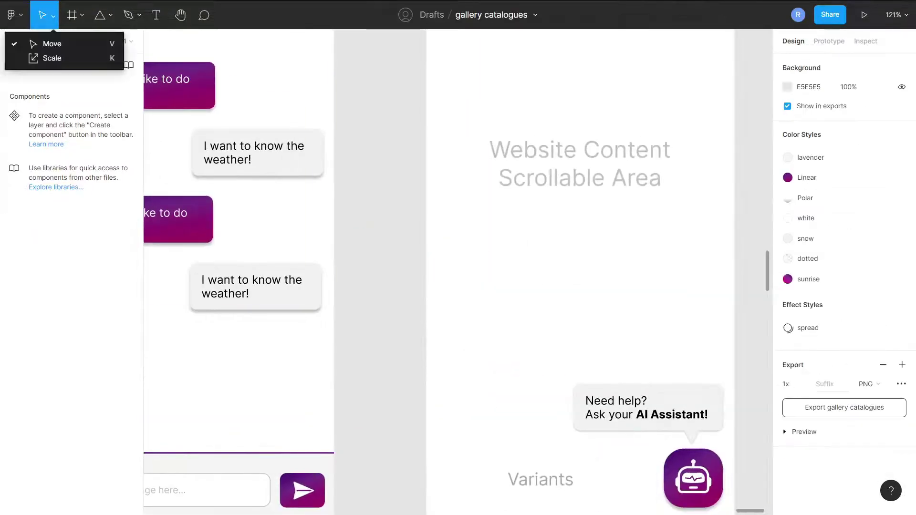